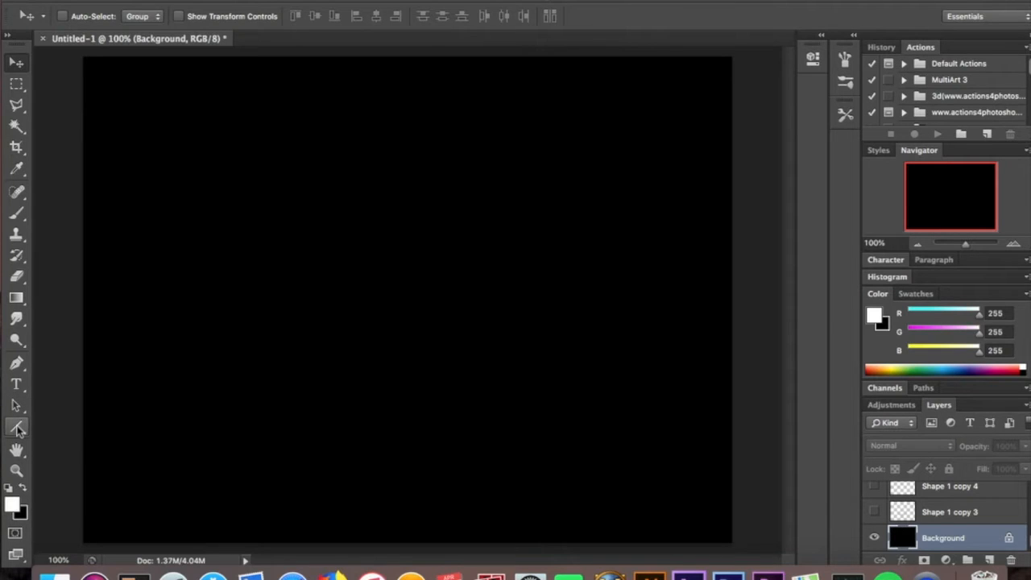
# Step: On a new layer above the background, draw a white L-shape with the 3 px Line tool, about 217 px wide and 246 px high
pyautogui.moveTo(18, 430); pyautogui.dragTo(77, 484)
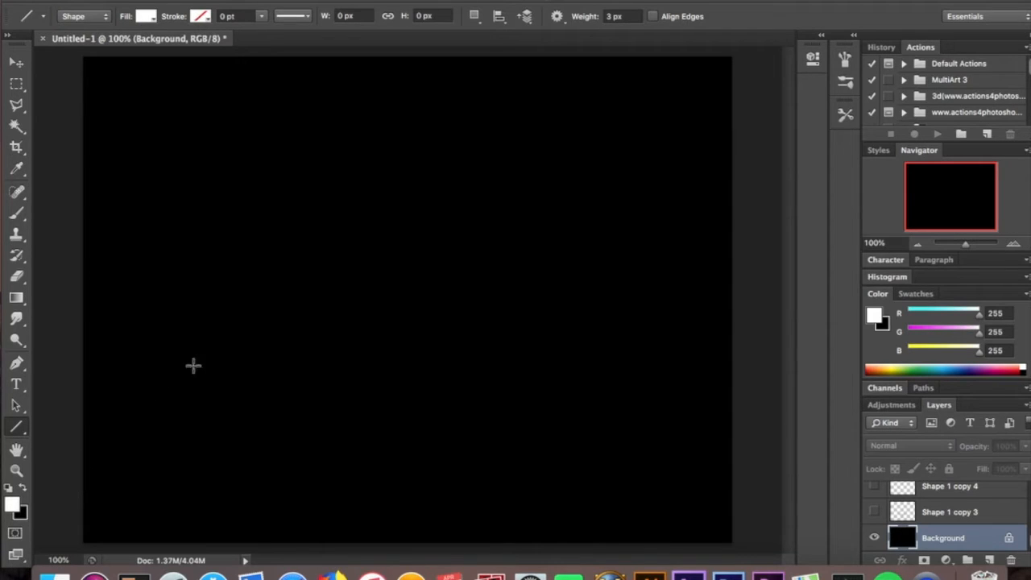
pyautogui.click(991, 559)
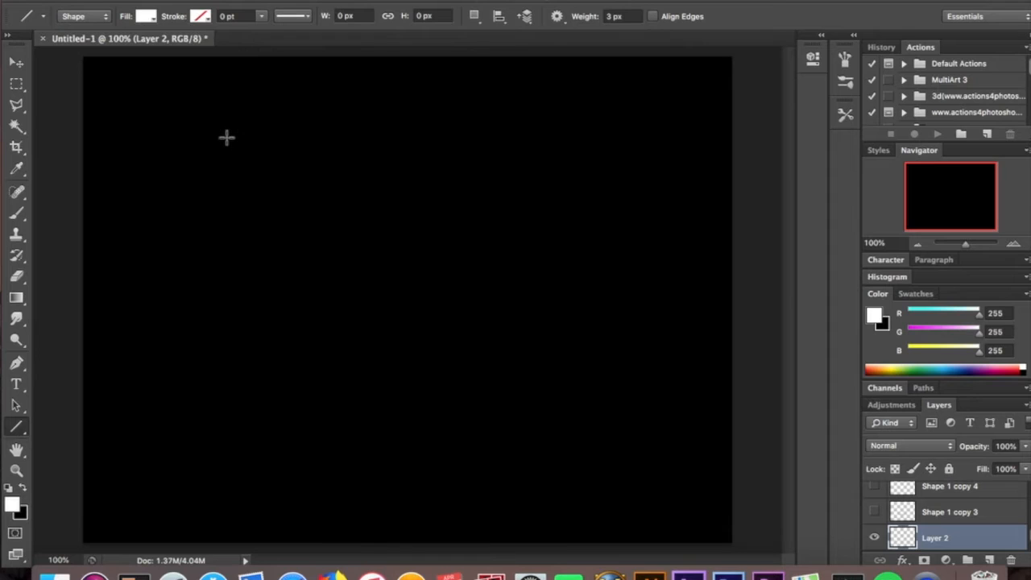
pyautogui.moveTo(227, 137); pyautogui.dragTo(447, 339)
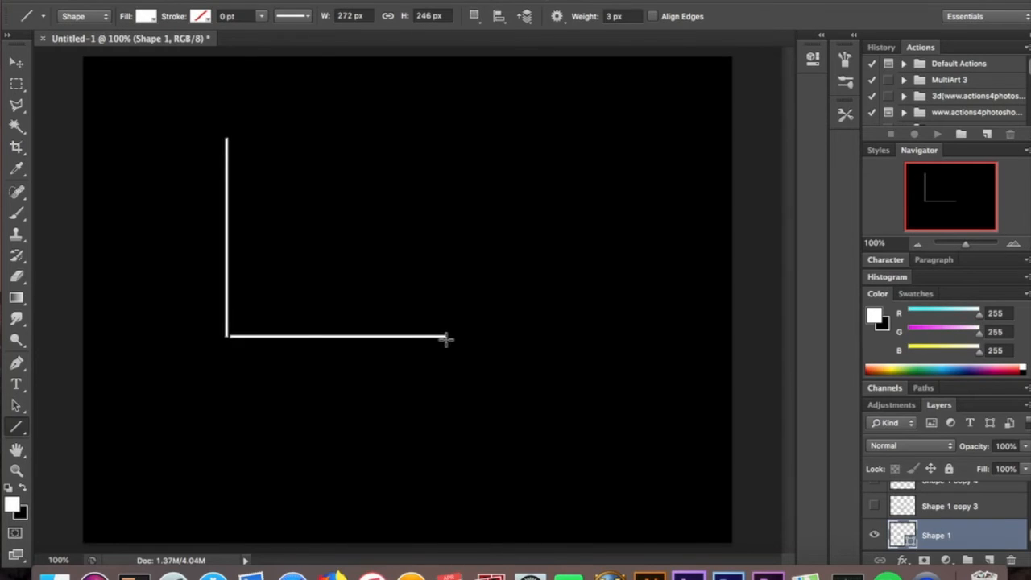
pyautogui.press('super+z')
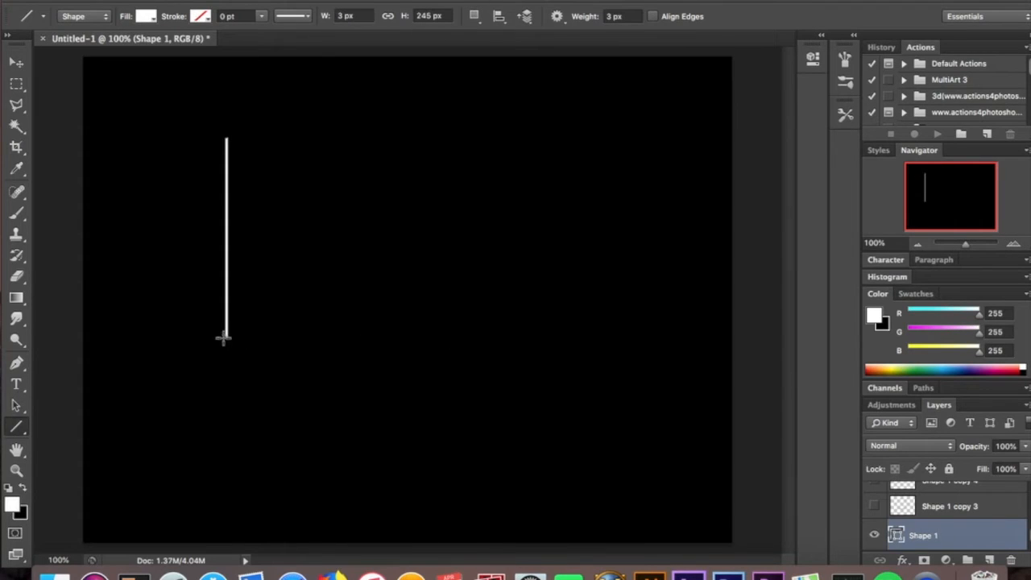
pyautogui.moveTo(229, 338); pyautogui.dragTo(401, 347)
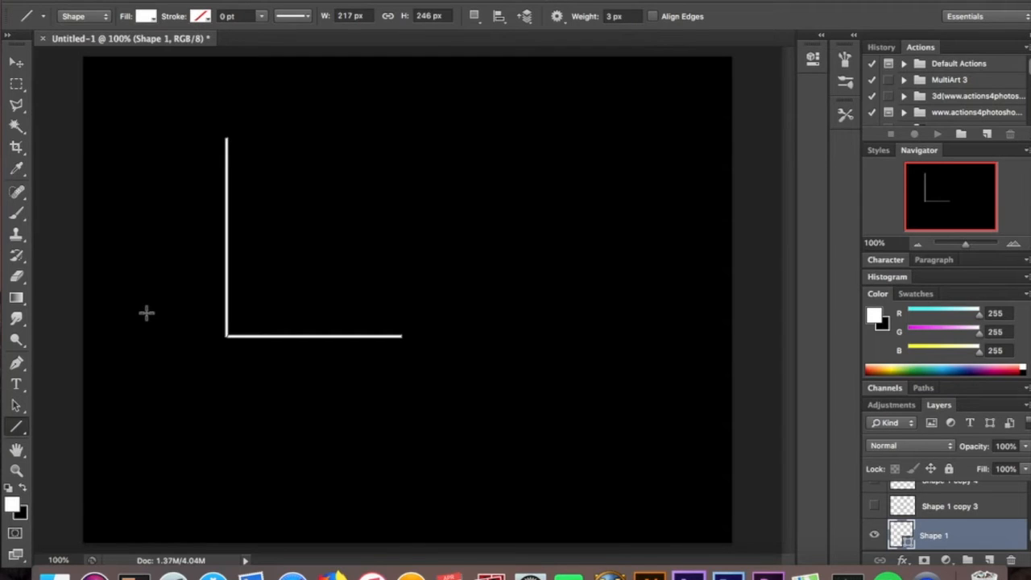
# Step: Load the L-shape as a selection, render Clouds inside it with the shape rasterized, and deselect
pyautogui.scroll(-1, 932, 538)
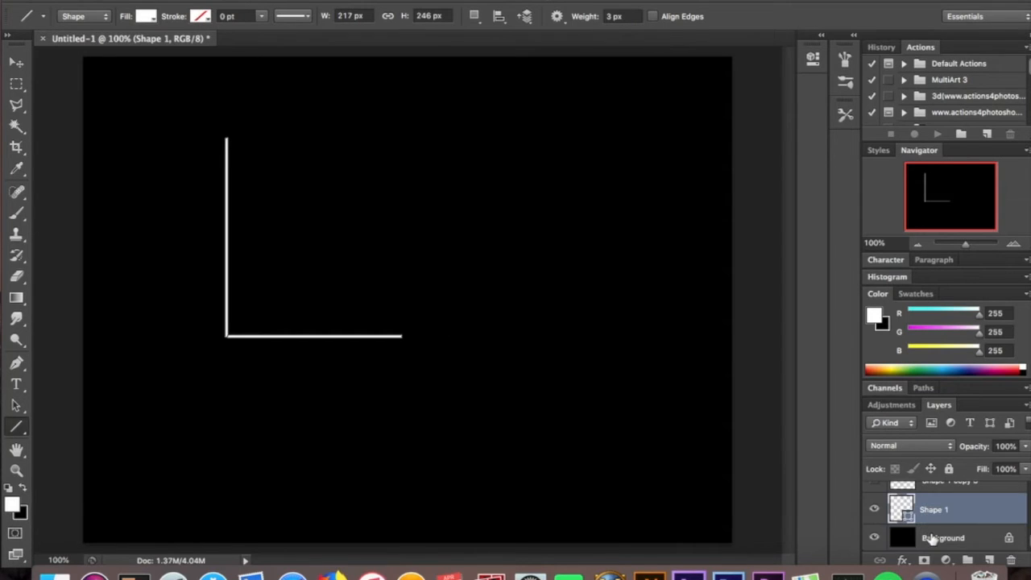
pyautogui.scroll(1, 932, 538)
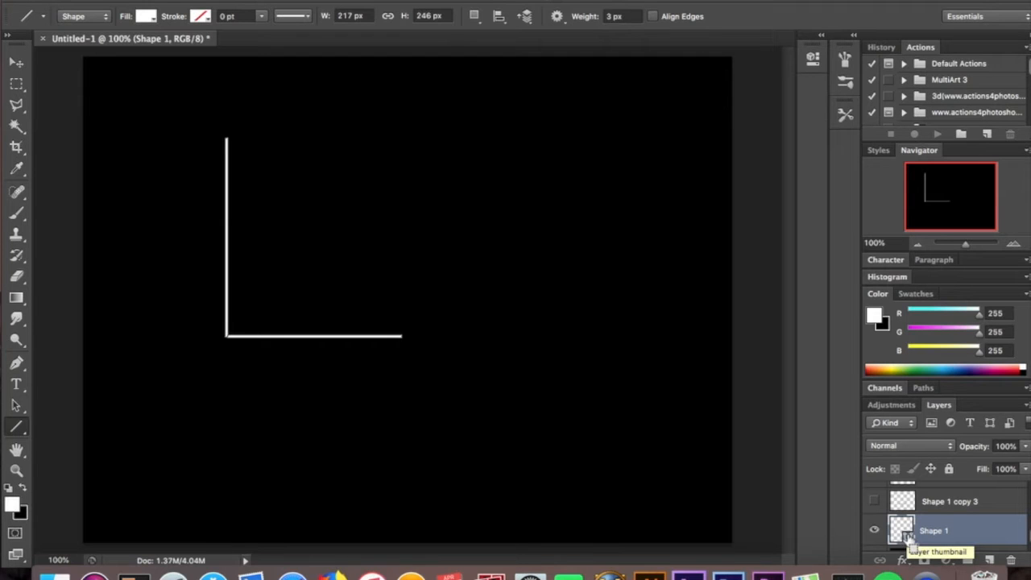
pyautogui.keyDown('super'); pyautogui.click(908, 536); pyautogui.keyUp('super')
pyautogui.click(387, 0)
pyautogui.moveTo(473, 182)
pyautogui.moveTo(492, 225)
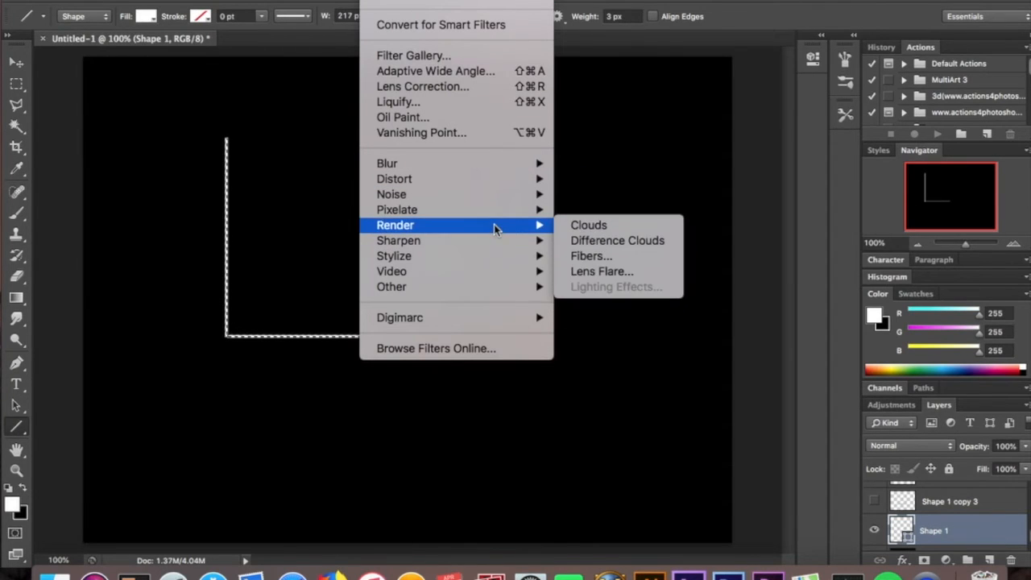
pyautogui.click(564, 227)
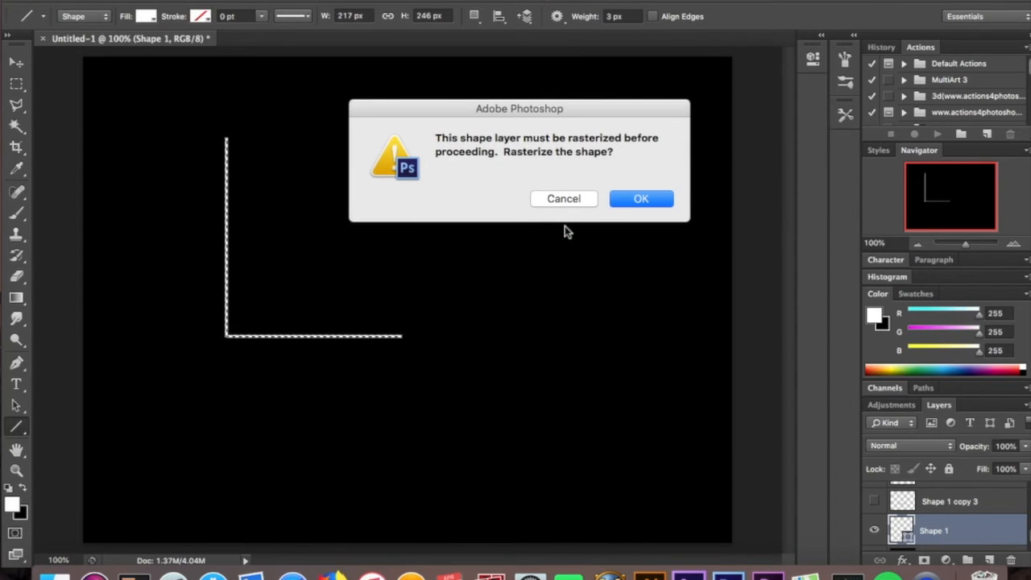
pyautogui.click(626, 201)
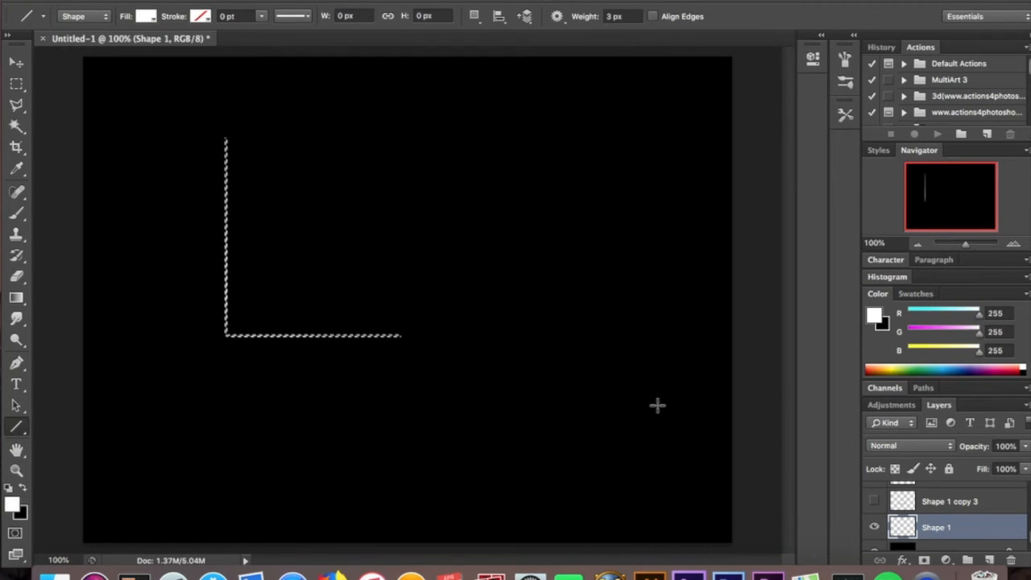
pyautogui.press('super+d')
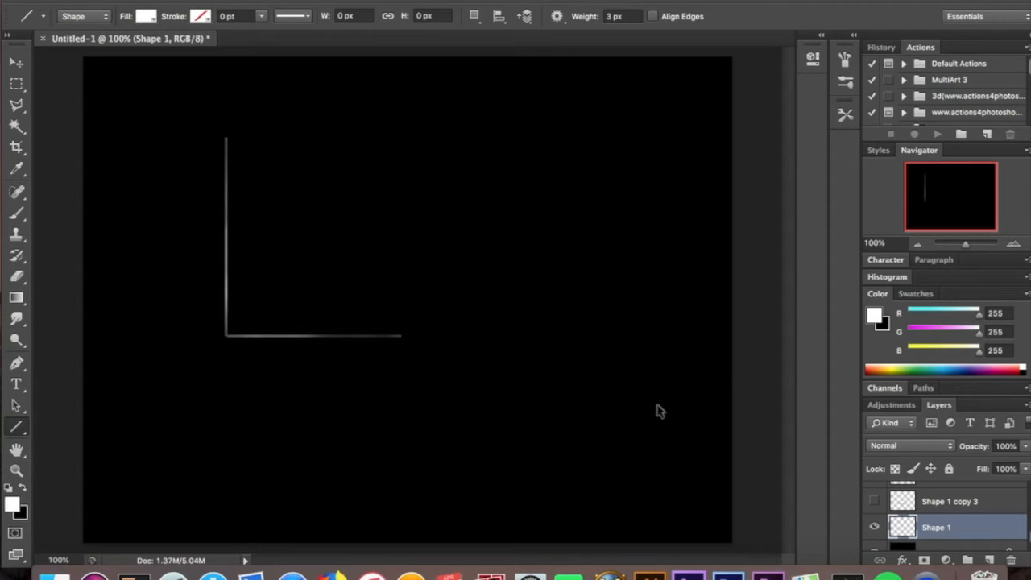
# Step: Duplicate the L-shape layer, rotate the copy about 180°, and position it as the frame's opposite upper-right corner
pyautogui.press('super+j')
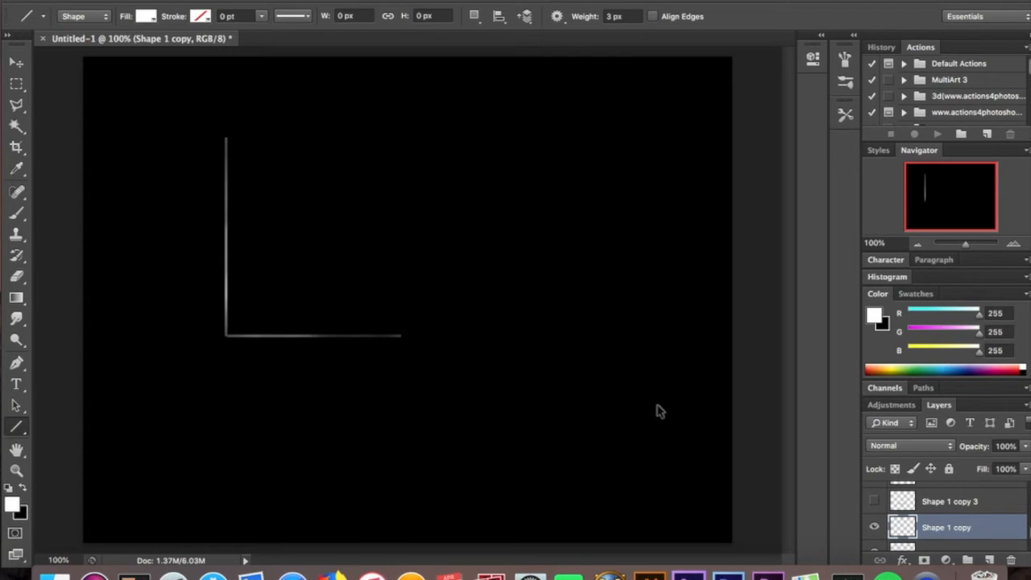
pyautogui.press('super+t')
pyautogui.moveTo(320, 278); pyautogui.dragTo(429, 257)
pyautogui.moveTo(592, 120); pyautogui.dragTo(287, 297)
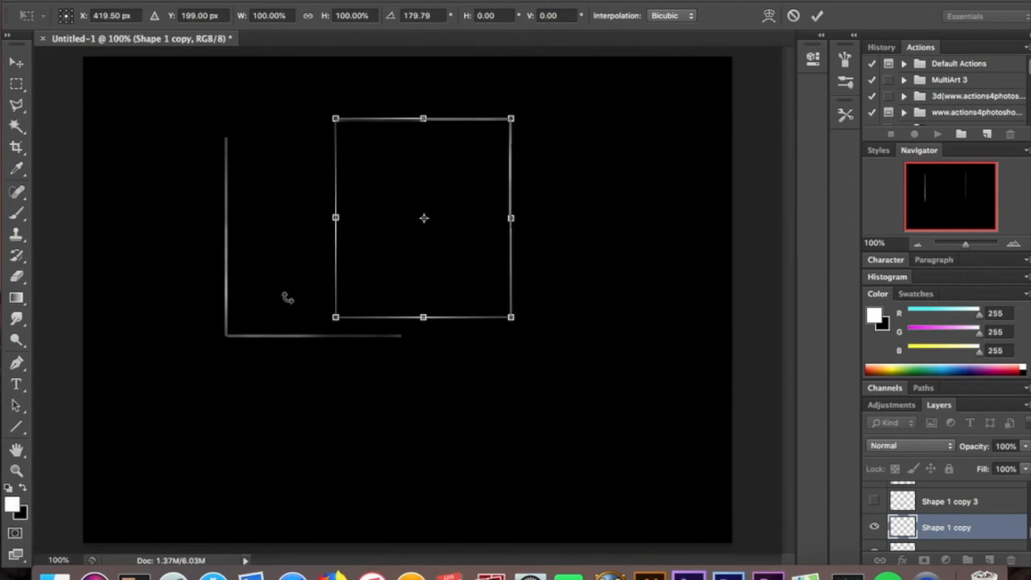
pyautogui.press('Return')
pyautogui.press('u')
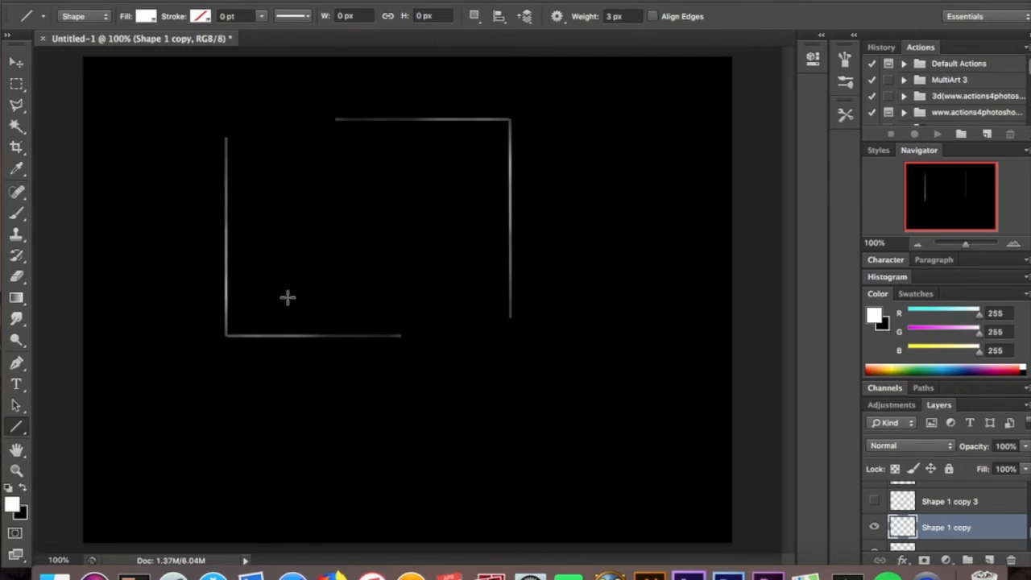
pyautogui.hotkey('ctrl', 't')
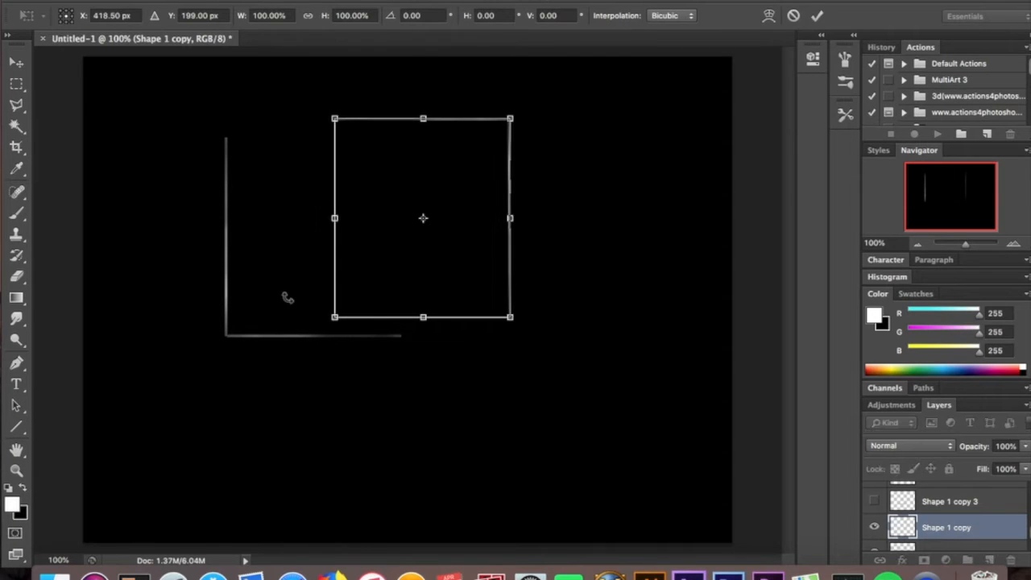
pyautogui.press('Return')
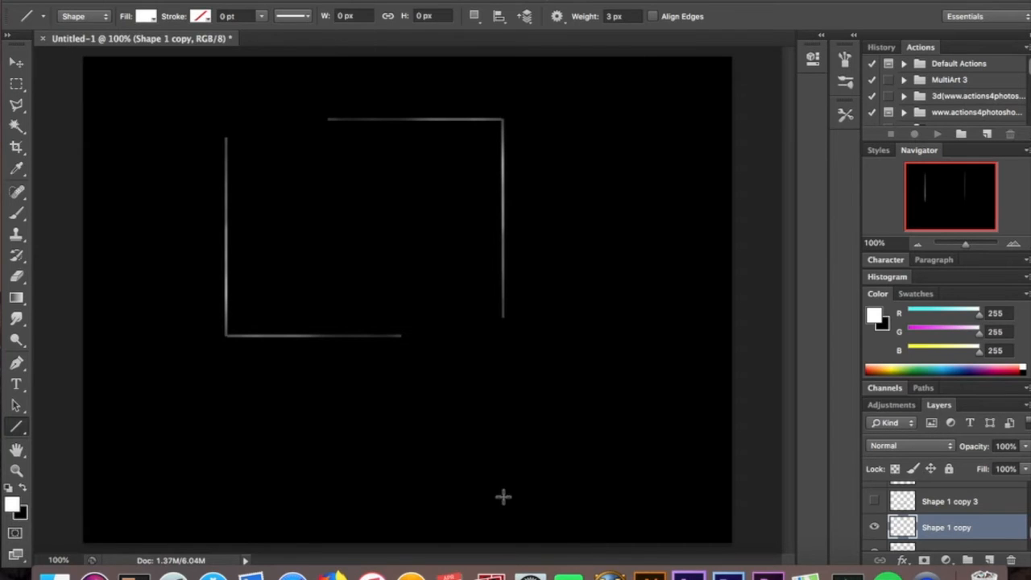
# Step: Merge the Shape 1 and Shape 1 copy layers into one frame layer and check it by toggling its visibility
pyautogui.scroll(-2, 955, 541)
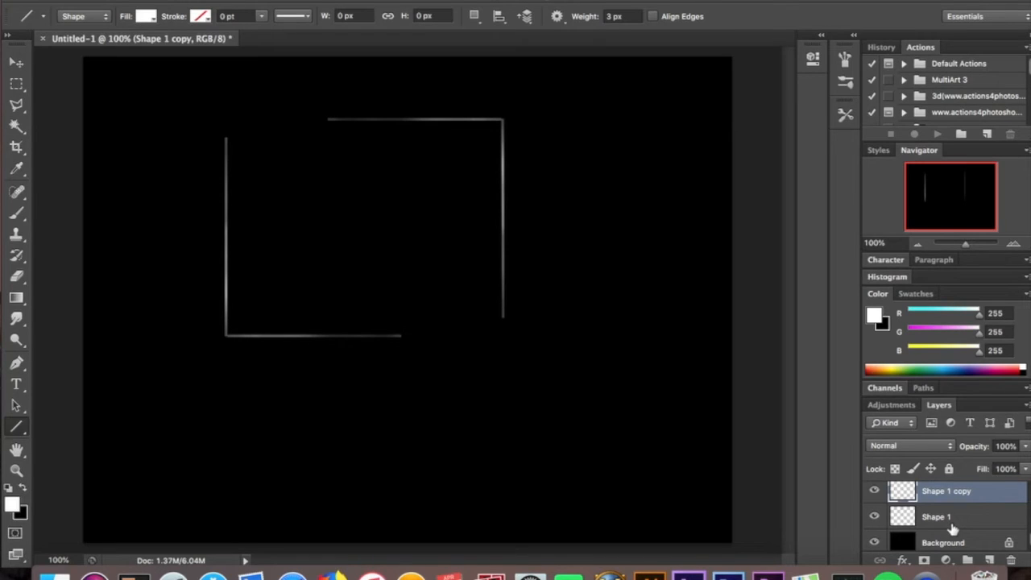
pyautogui.keyDown('shift'); pyautogui.click(953, 519); pyautogui.keyUp('shift')
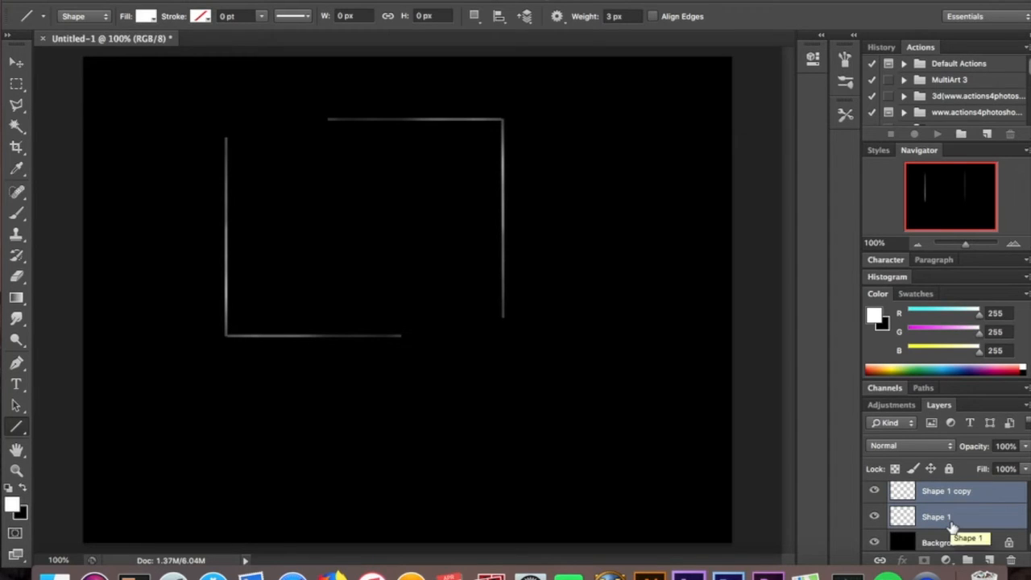
pyautogui.press('super+e')
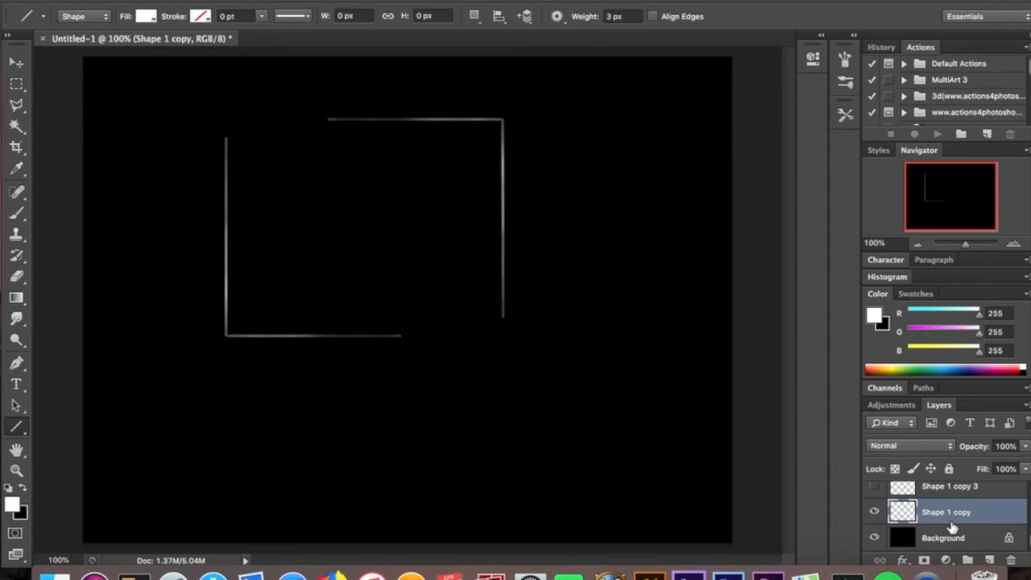
pyautogui.scroll(1, 953, 526)
pyautogui.click(875, 533)
pyautogui.click(875, 533)
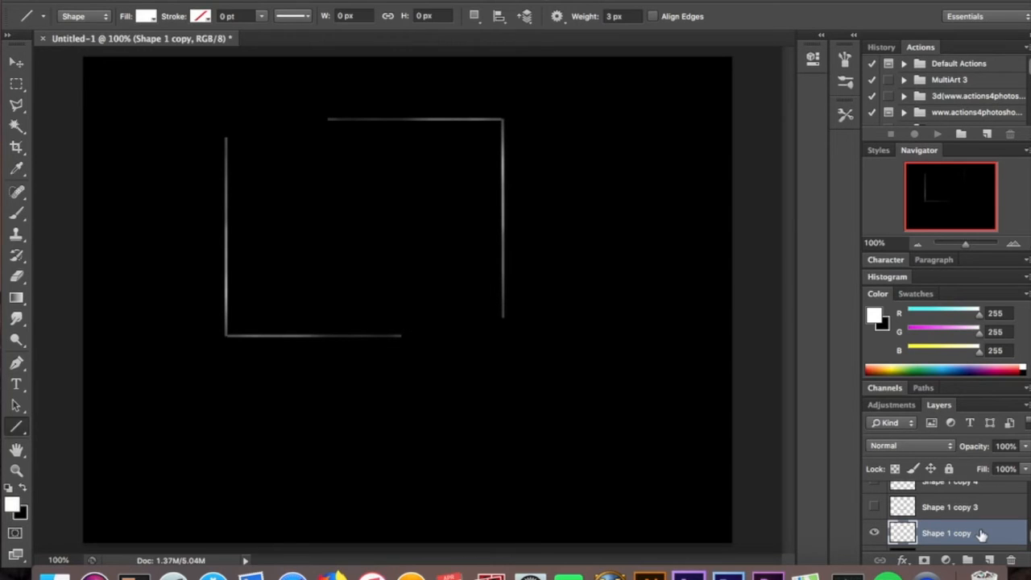
# Step: Duplicate the merged frame layer and offset the copy about 9 px up and 17 px right with the Move tool
pyautogui.press('super+j')
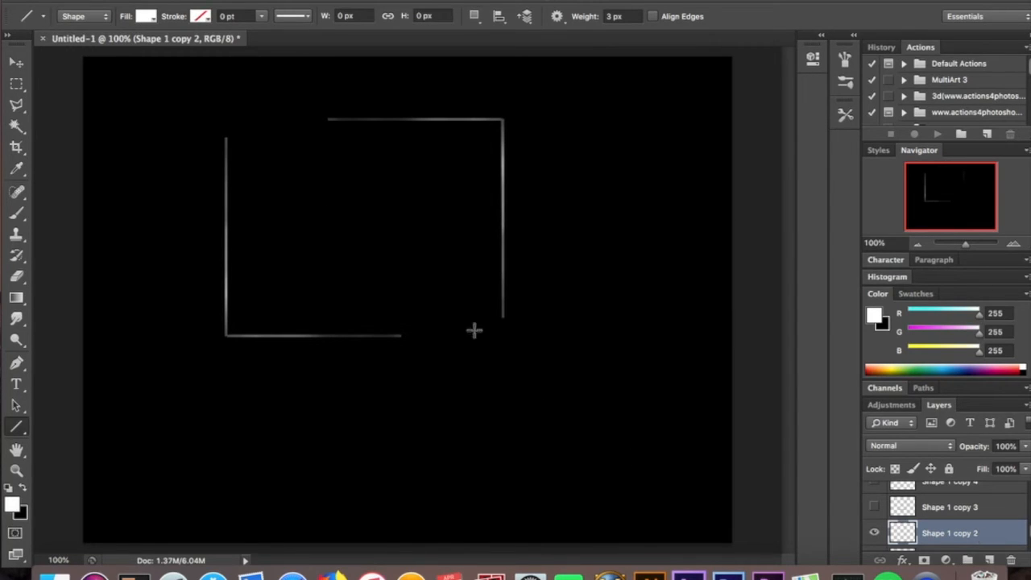
pyautogui.click(18, 65)
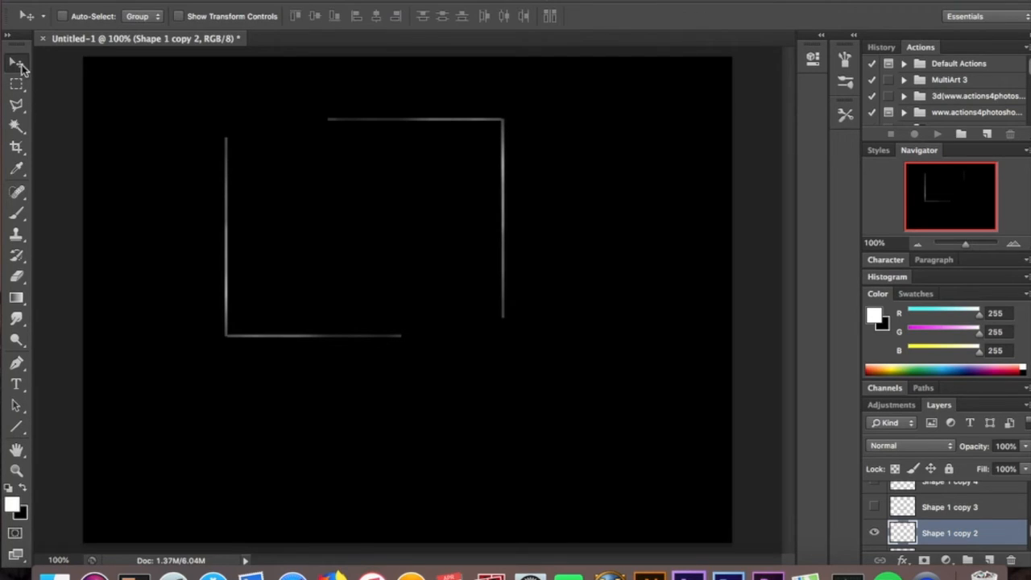
pyautogui.press('Up')
pyautogui.press('Up')
pyautogui.press('Up')
pyautogui.press('Up')
pyautogui.press('Up')
pyautogui.press('Up')
pyautogui.press('Up')
pyautogui.press('Up')
pyautogui.press('Up')
pyautogui.press('Right')
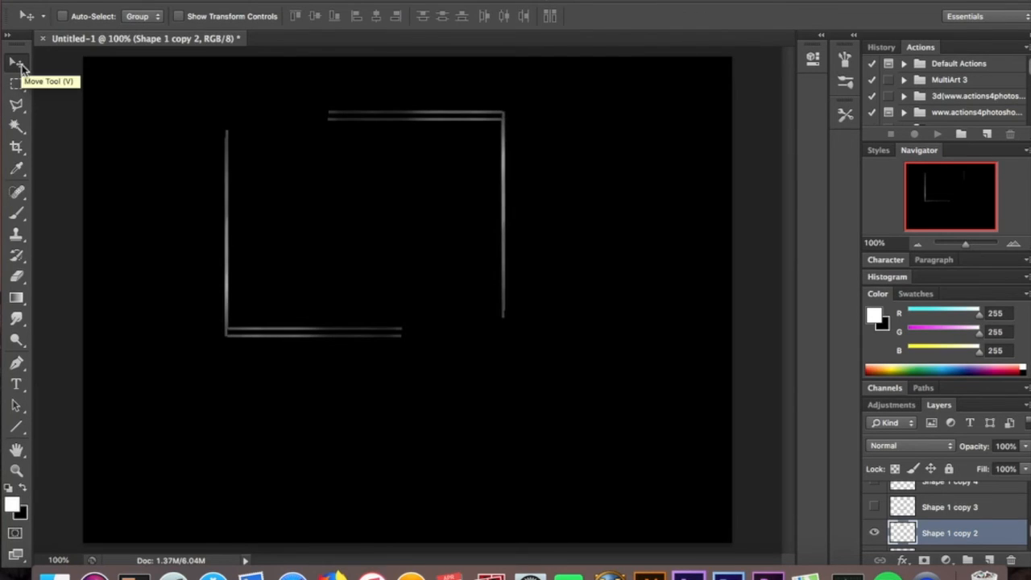
pyautogui.press('Right')
pyautogui.press('Right')
pyautogui.press('Right')
pyautogui.press('Right')
pyautogui.press('Right')
pyautogui.press('Right')
pyautogui.press('Right')
pyautogui.press('Right')
pyautogui.press('Right')
pyautogui.press('Right')
pyautogui.press('Right')
pyautogui.press('Right')
pyautogui.press('Right')
pyautogui.press('Right')
pyautogui.press('Right')
pyautogui.press('Right')
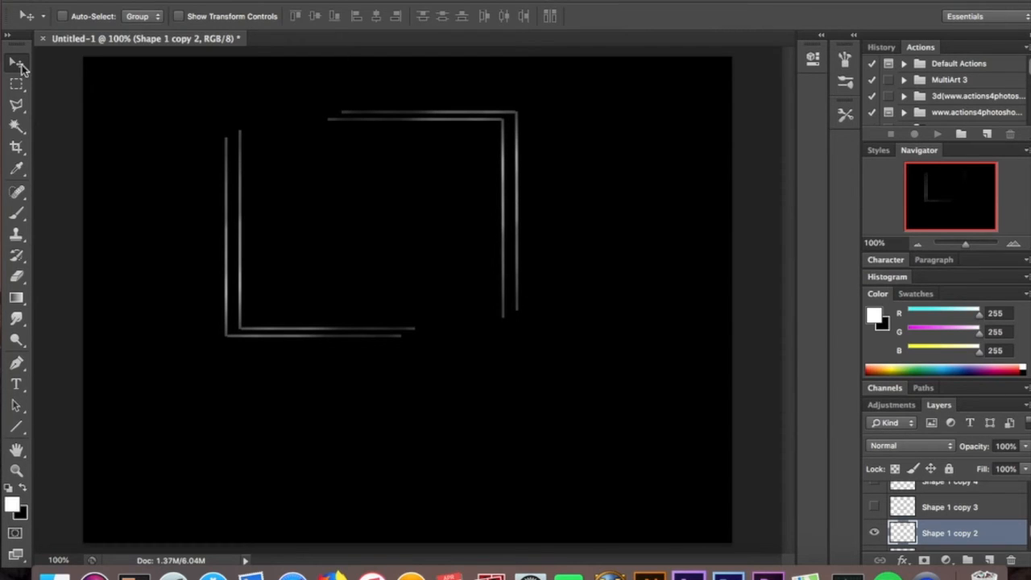
# Step: Add a Gradient fill layer above the frame copy, pick the Magenta, Yellow preset, and set its gradient type to Noise
pyautogui.click(946, 562)
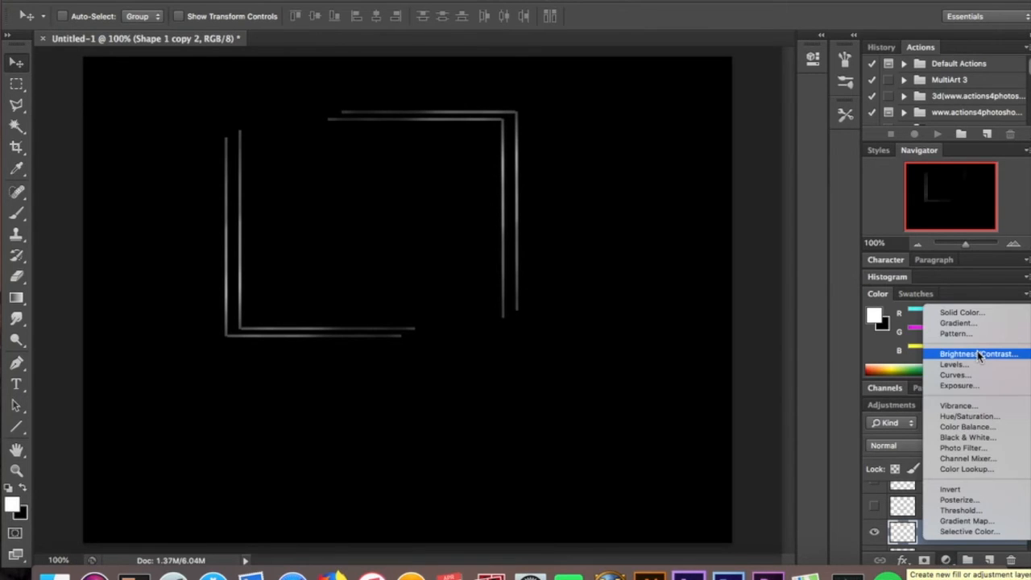
pyautogui.click(971, 323)
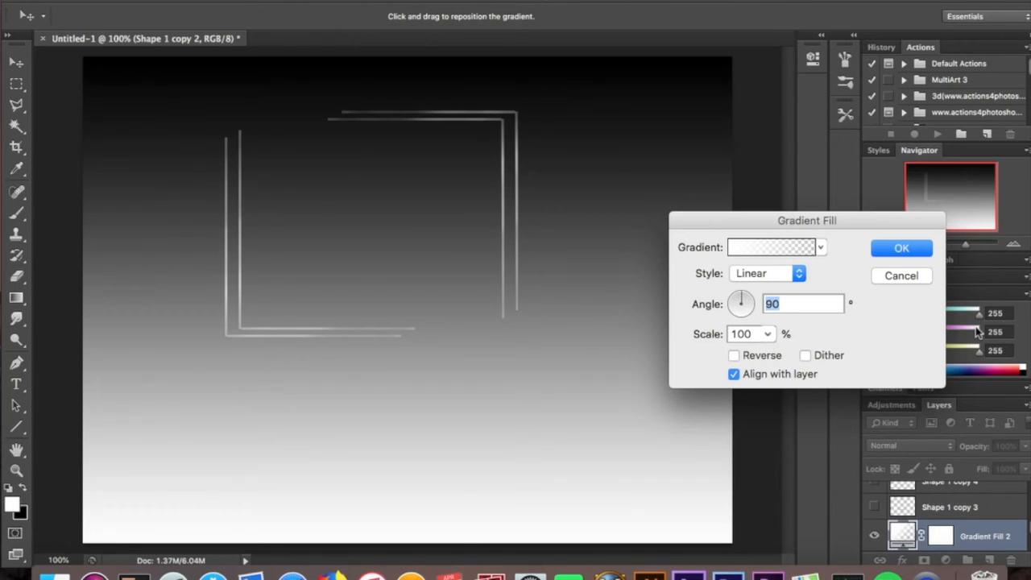
pyautogui.click(775, 255)
pyautogui.scroll(-2, 730, 187)
pyautogui.scroll(-4, 731, 187)
pyautogui.scroll(2, 731, 187)
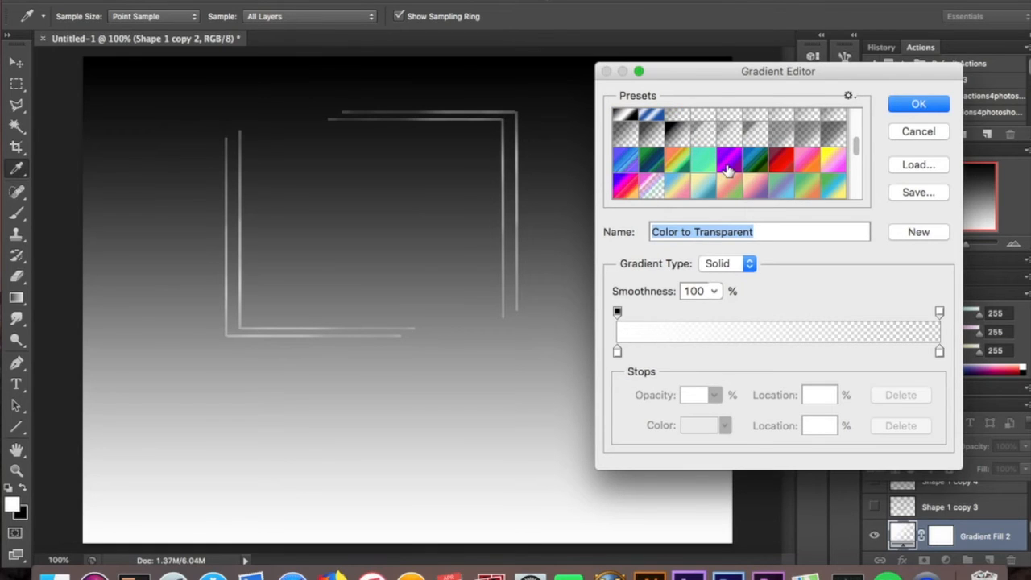
pyautogui.scroll(2, 713, 163)
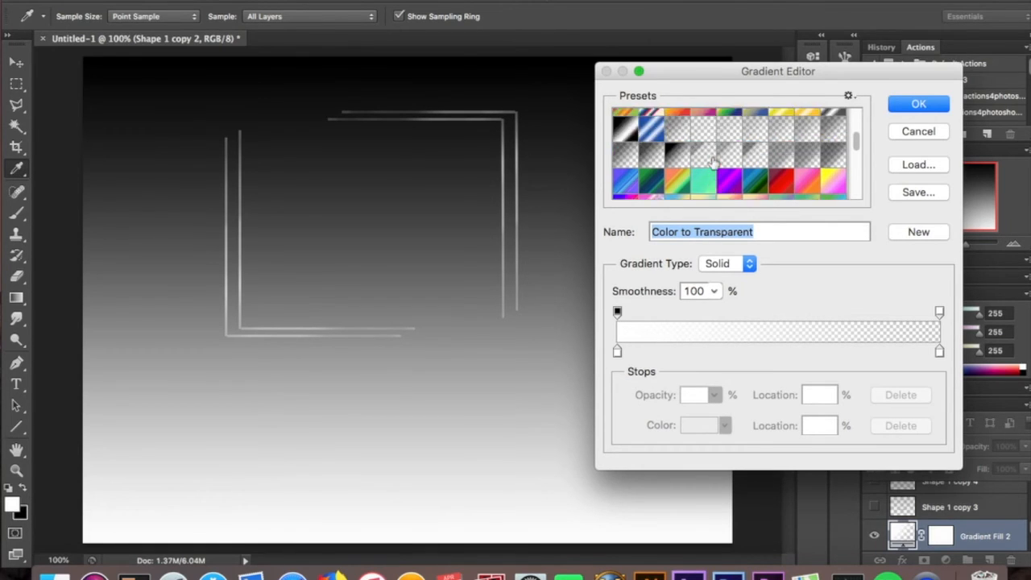
pyautogui.click(709, 174)
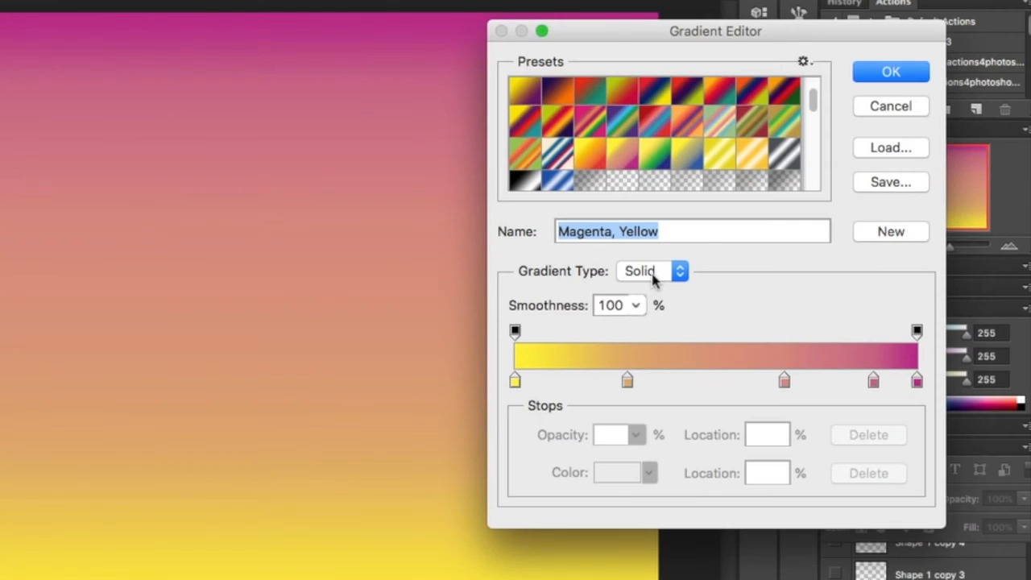
pyautogui.click(729, 269)
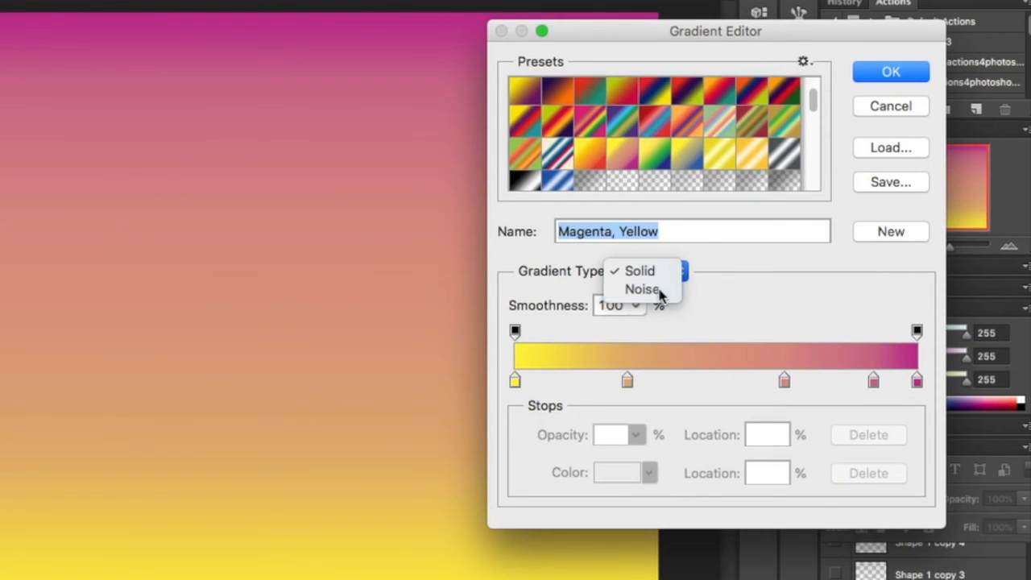
pyautogui.click(642, 289)
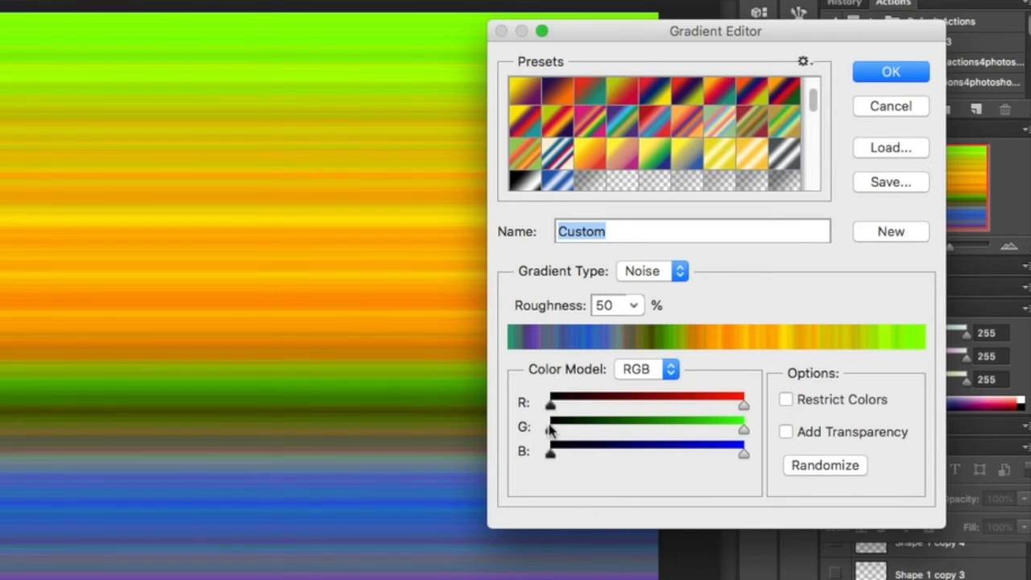
# Step: Try narrowing the noise gradient's red and blue color ranges and return both to their full range
pyautogui.moveTo(551, 404); pyautogui.dragTo(627, 408)
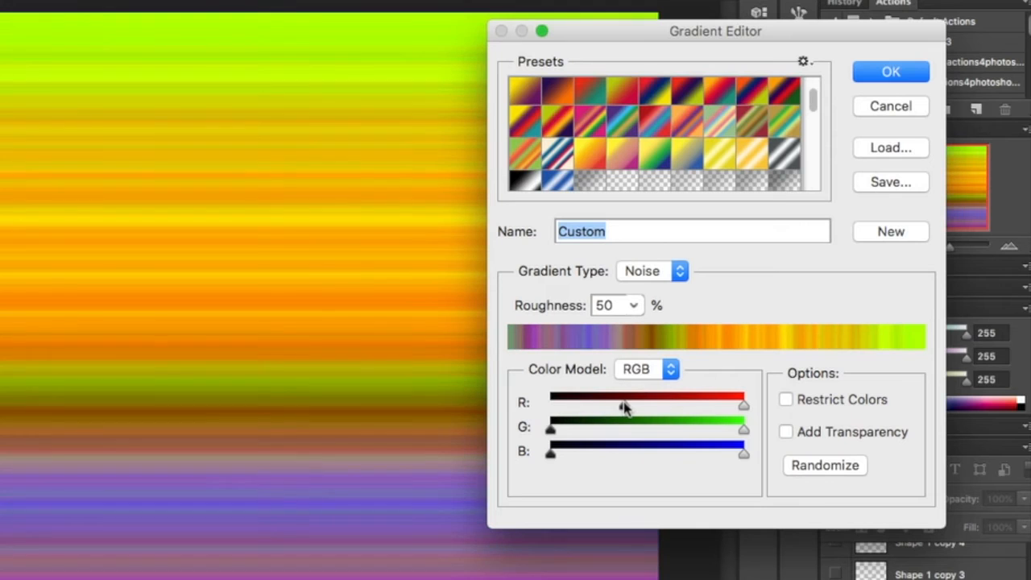
pyautogui.moveTo(742, 409); pyautogui.dragTo(789, 422)
pyautogui.moveTo(626, 407); pyautogui.dragTo(551, 405)
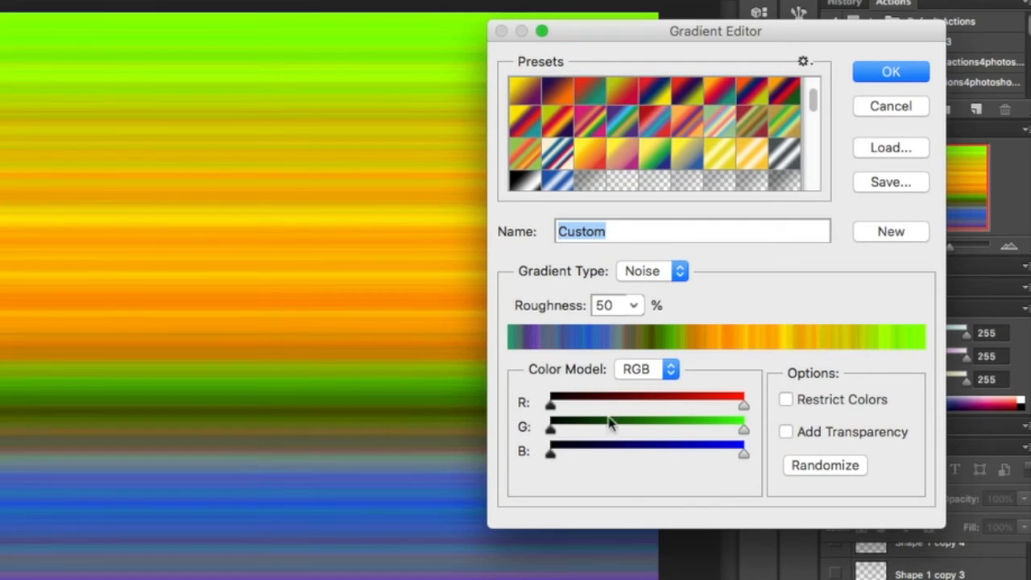
pyautogui.moveTo(742, 456); pyautogui.dragTo(746, 406)
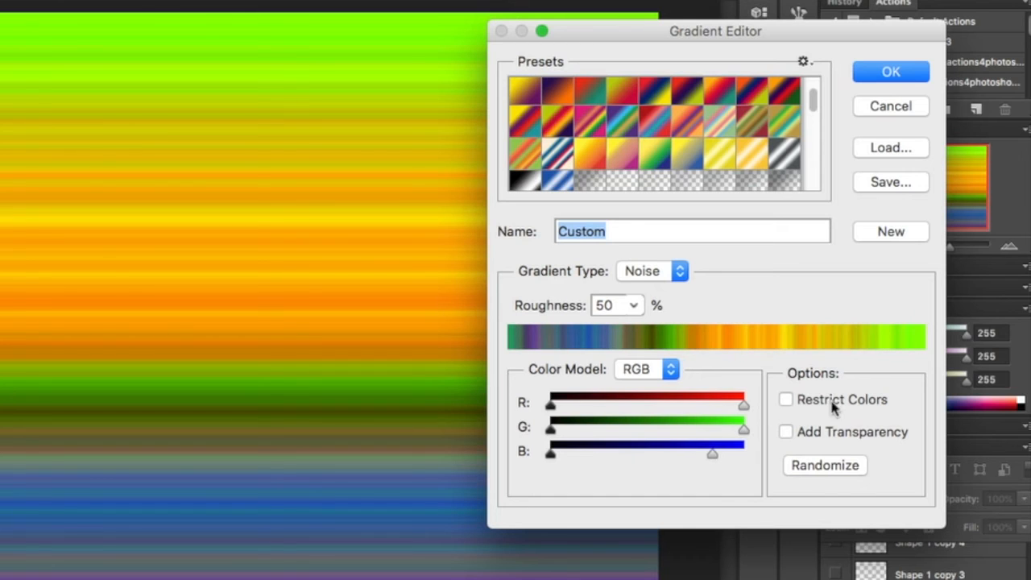
pyautogui.moveTo(713, 457); pyautogui.dragTo(773, 461)
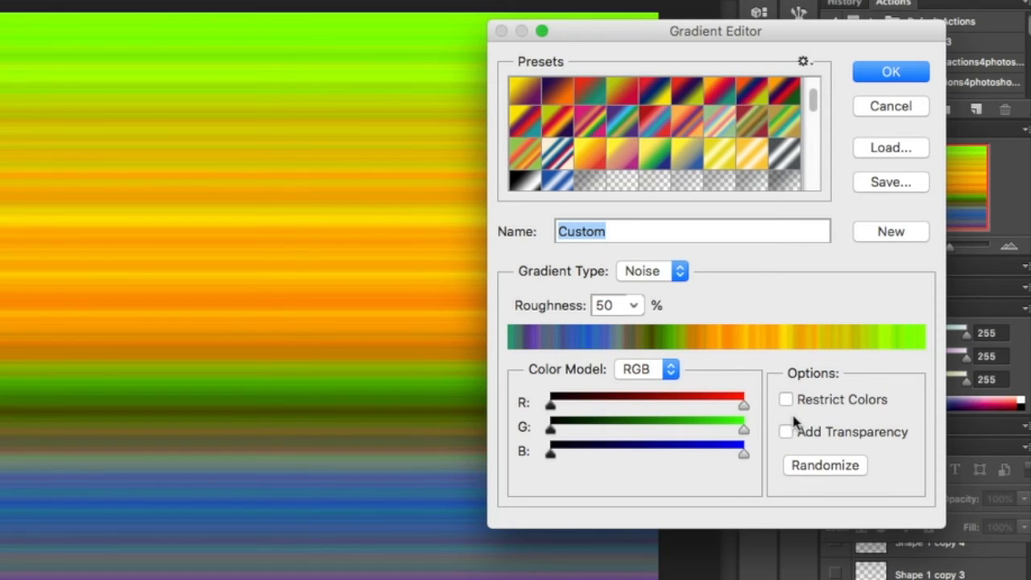
# Step: Try randomizing the noise gradient's colors and choose the Purples preset for the gradient fill instead
pyautogui.click(811, 471)
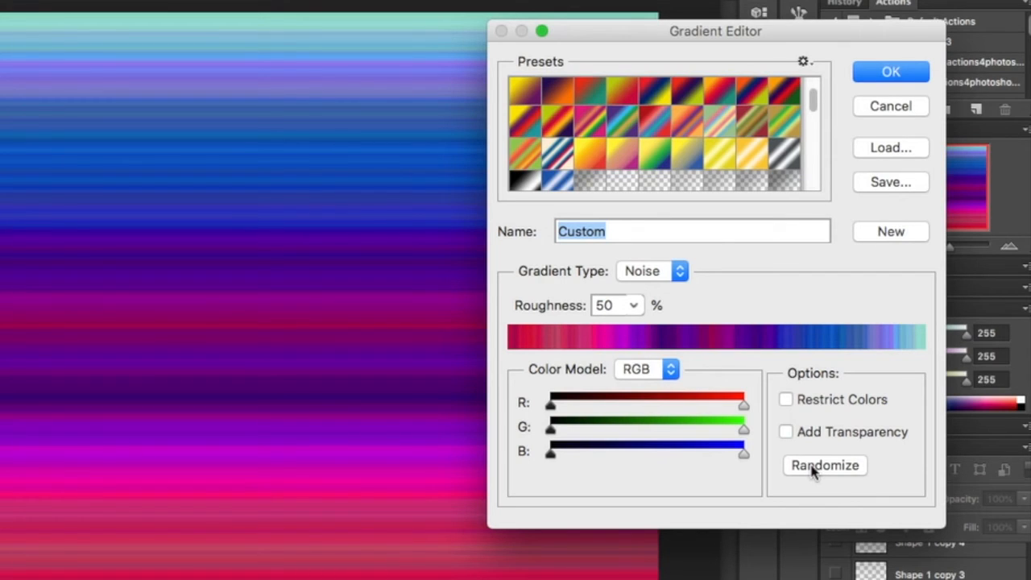
pyautogui.scroll(-3, 656, 150)
pyautogui.click(656, 143)
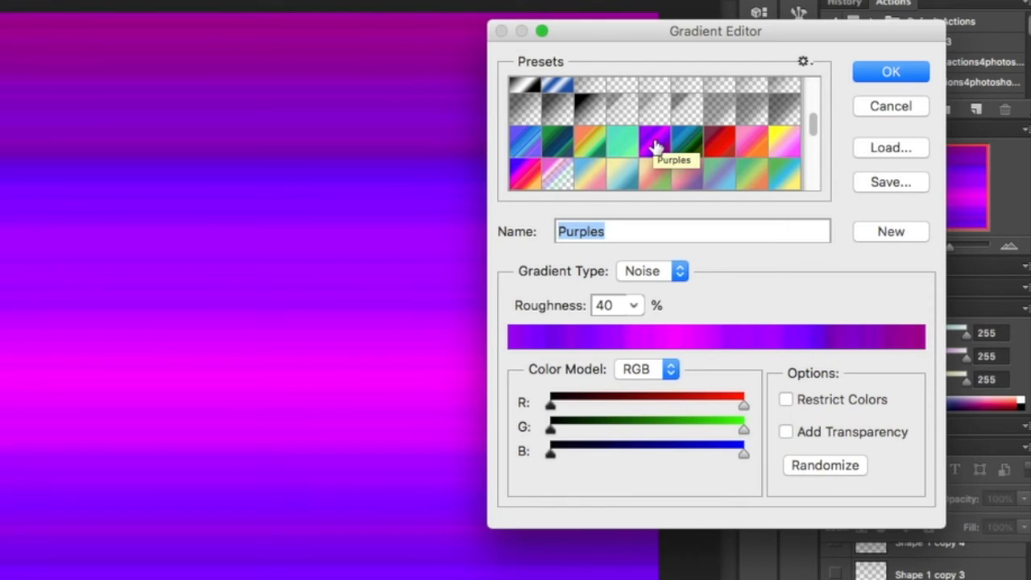
pyautogui.press('Return')
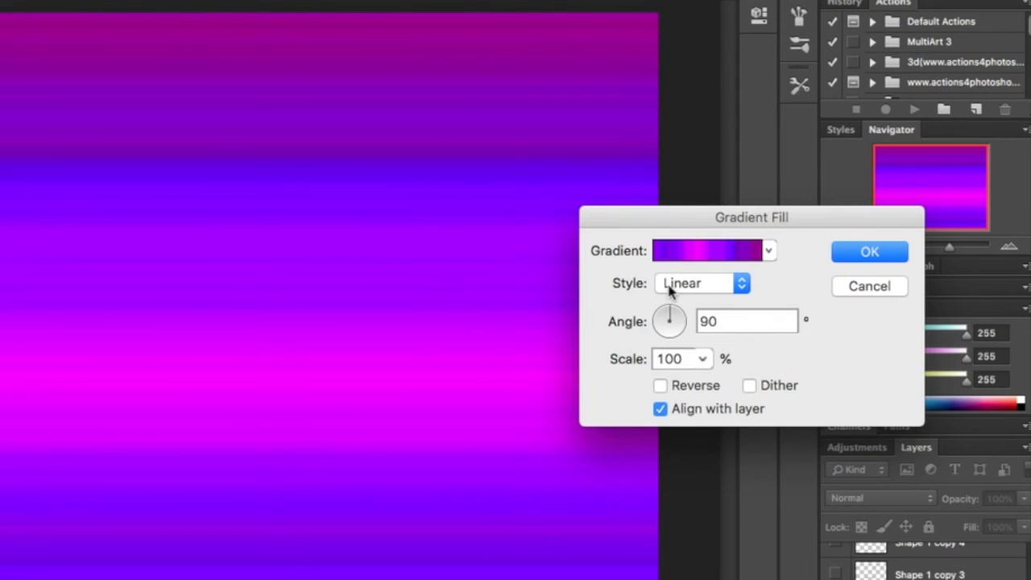
# Step: Set the gradient fill's angle to 45° and the fill layer's blend mode to Overlay
pyautogui.doubleClick(737, 322)
pyautogui.write('45')
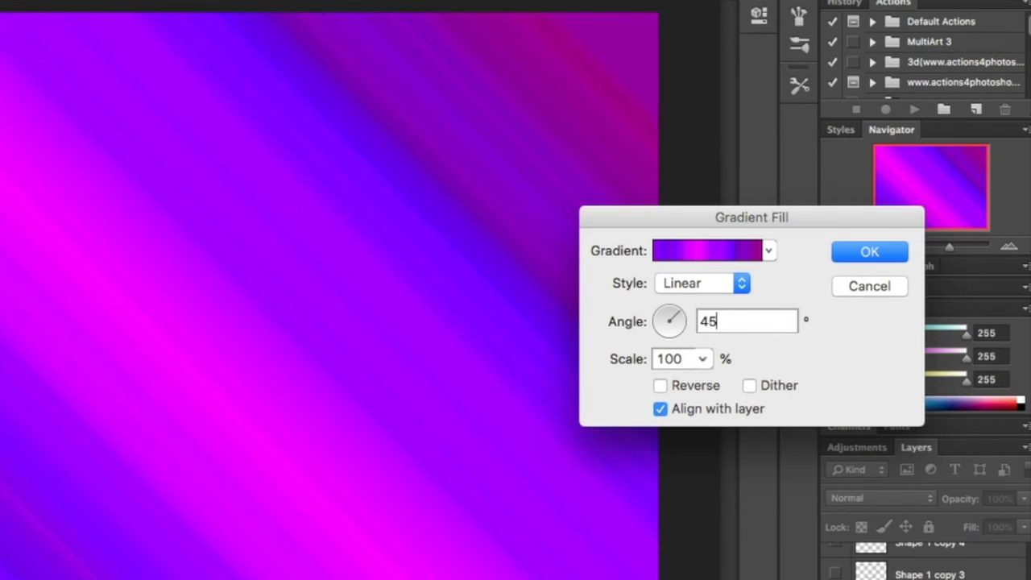
pyautogui.press('Return')
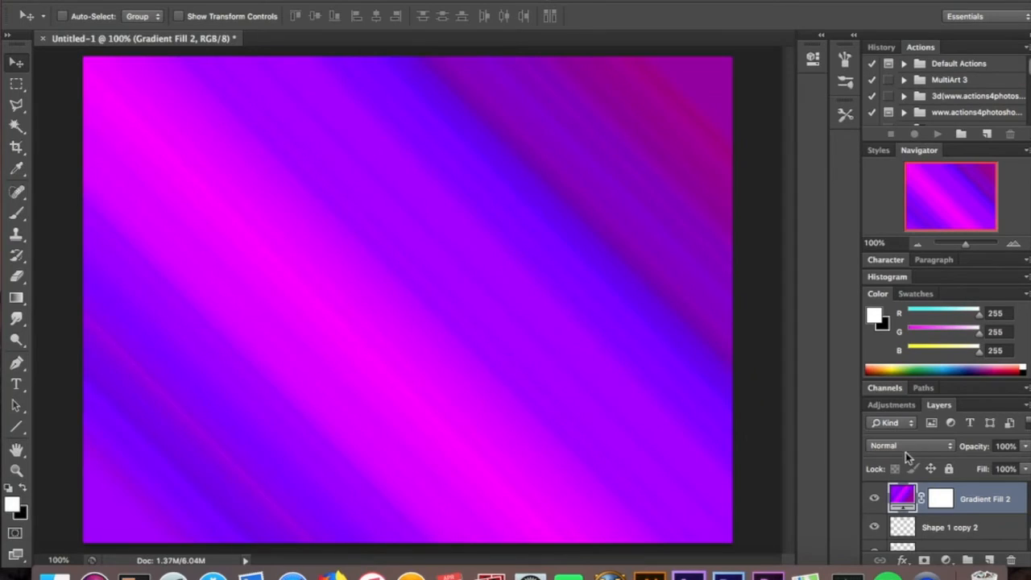
pyautogui.click(875, 504)
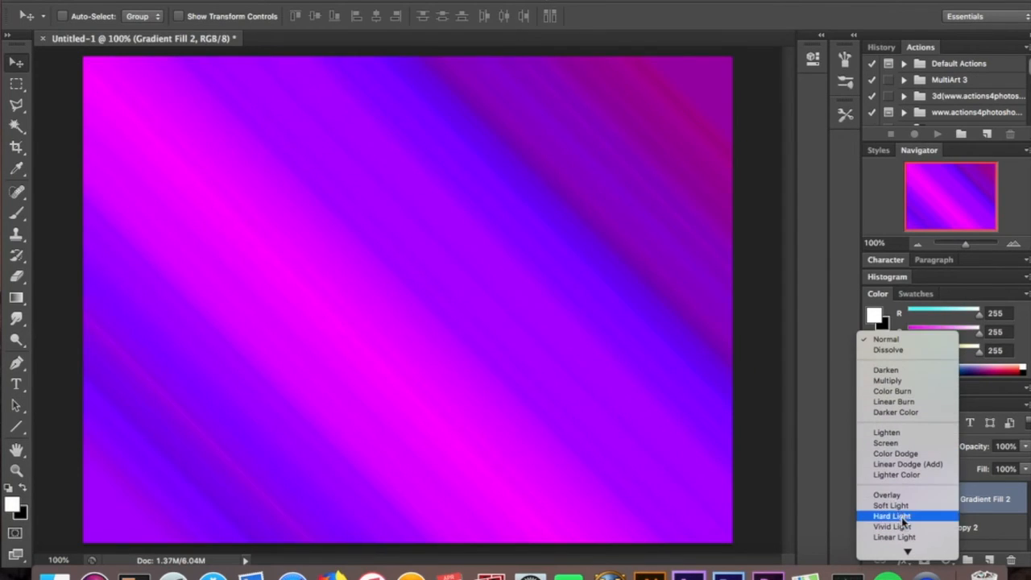
pyautogui.click(896, 493)
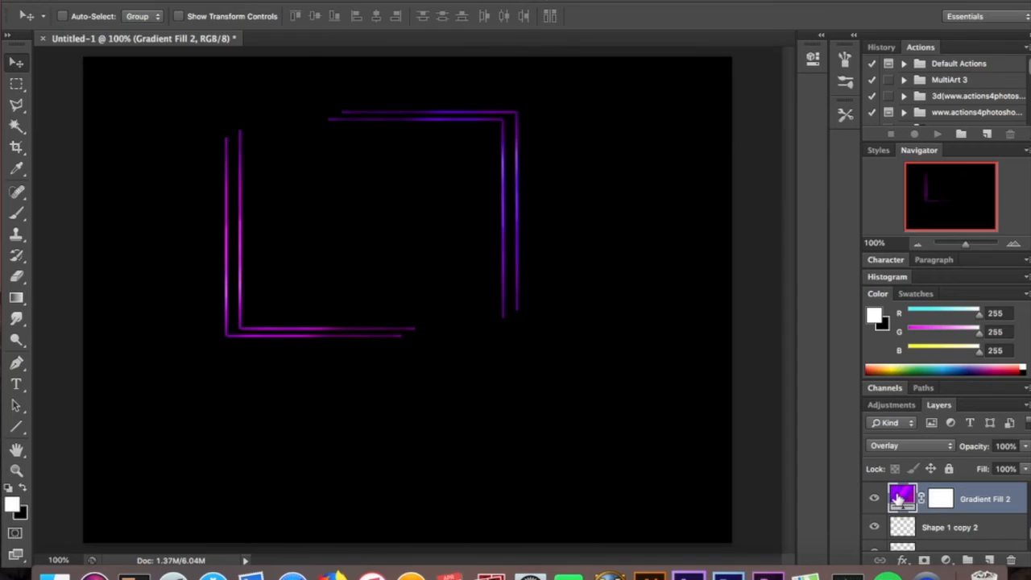
# Step: Create a new layer above Gradient Fill 2 and set the soft round brush to 50 px with 0% hardness
pyautogui.click(990, 562)
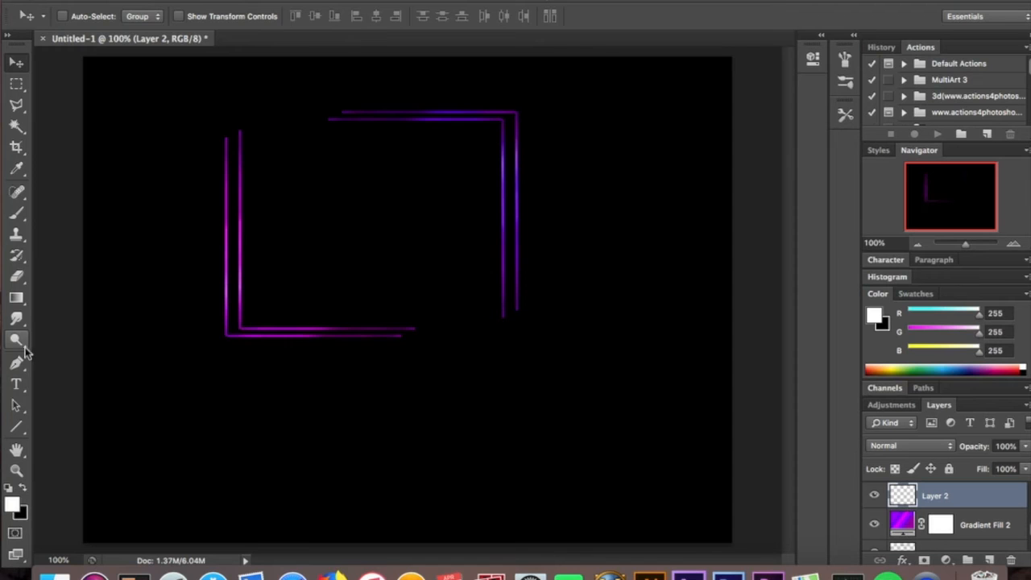
pyautogui.click(18, 214)
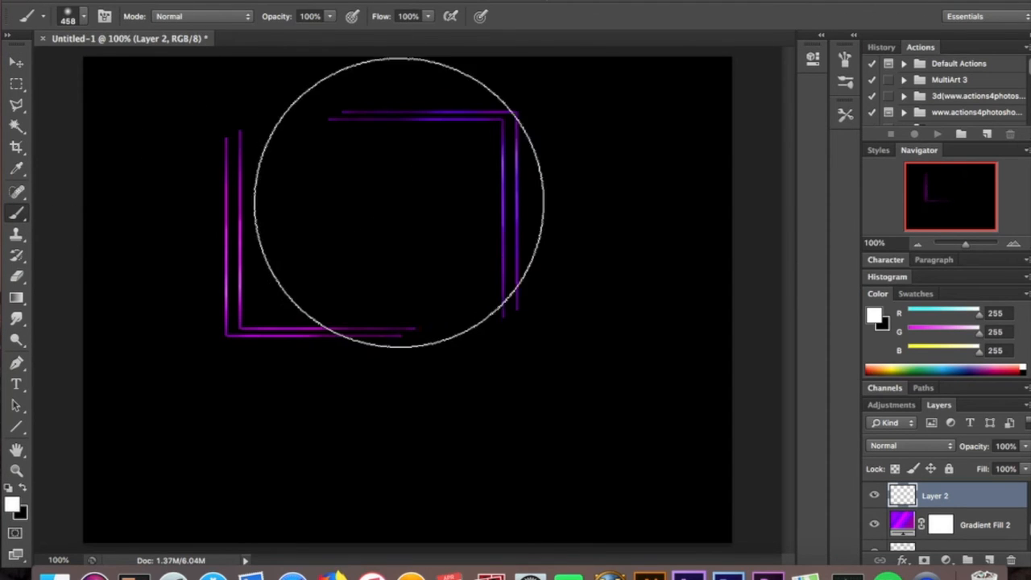
pyautogui.click(69, 18)
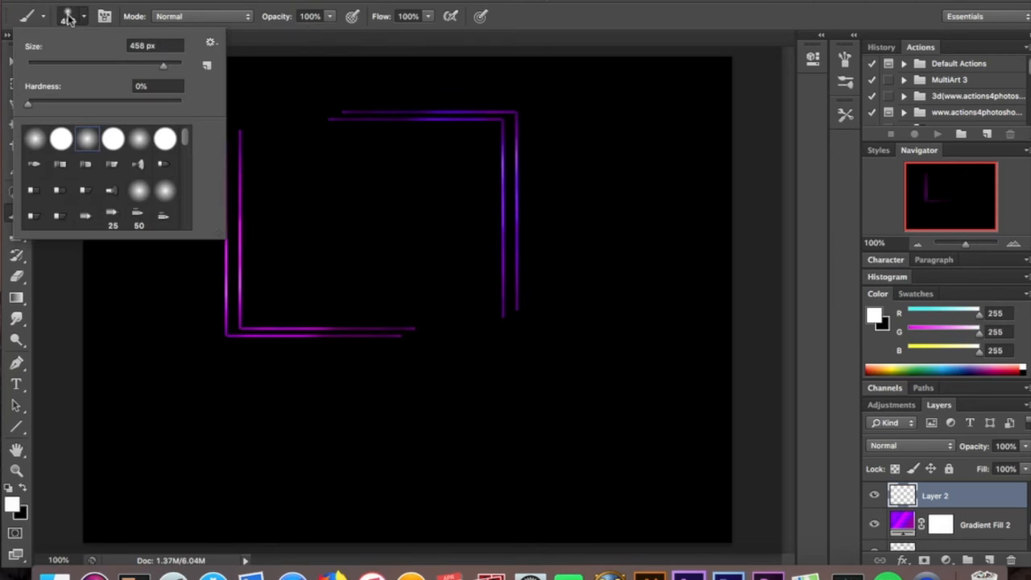
pyautogui.moveTo(67, 64); pyautogui.dragTo(69, 65)
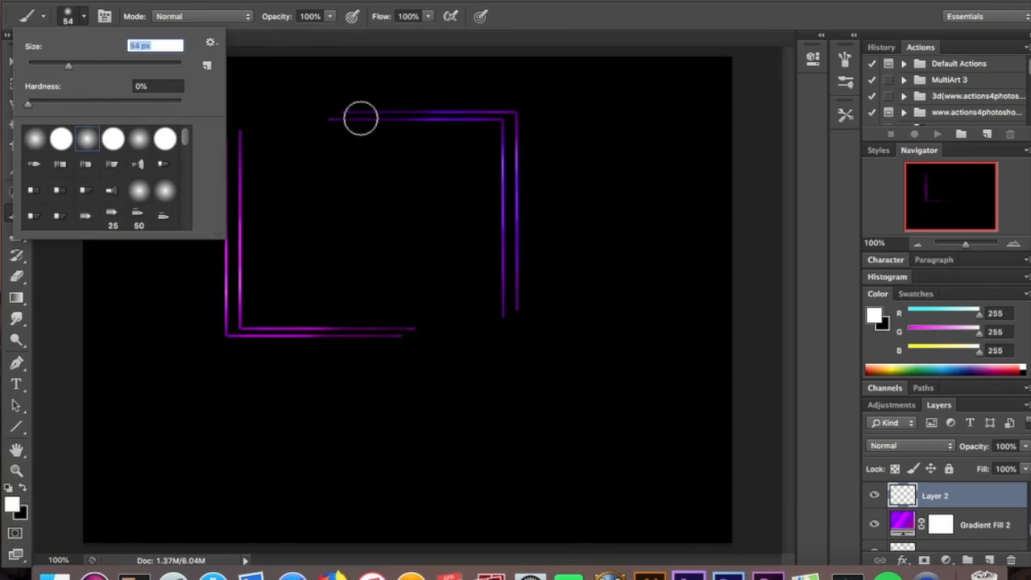
pyautogui.press('[')
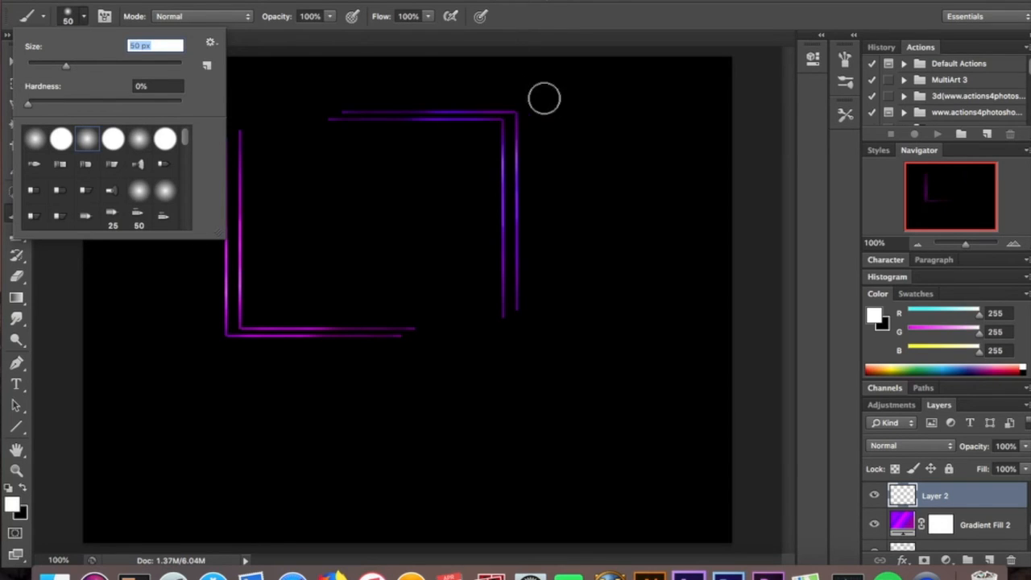
# Step: Paint soft white spots across the double lines on all four sides of the frame and set the layer's blend mode to Overlay
pyautogui.click(475, 116)
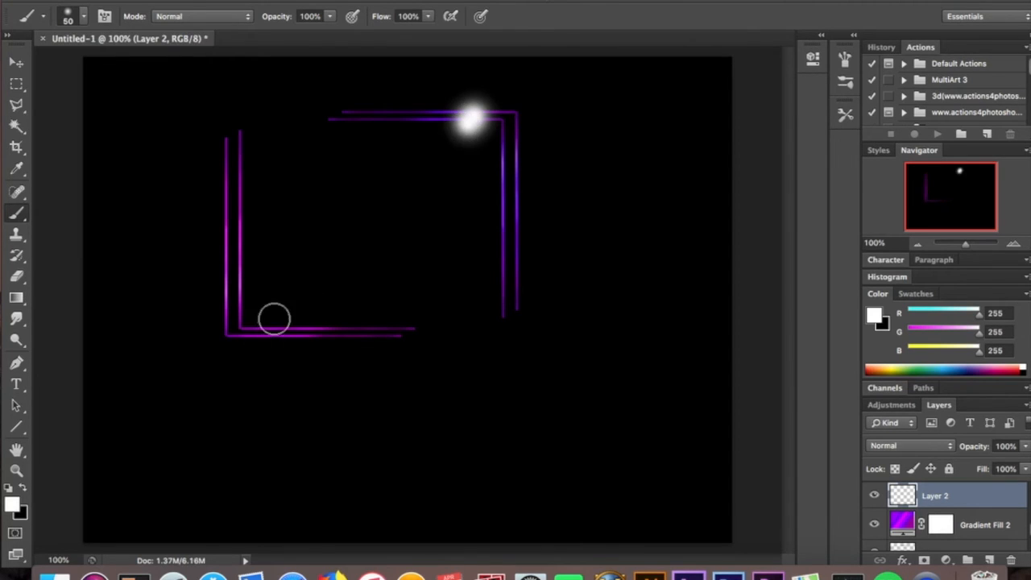
pyautogui.click(273, 324)
pyautogui.click(211, 200)
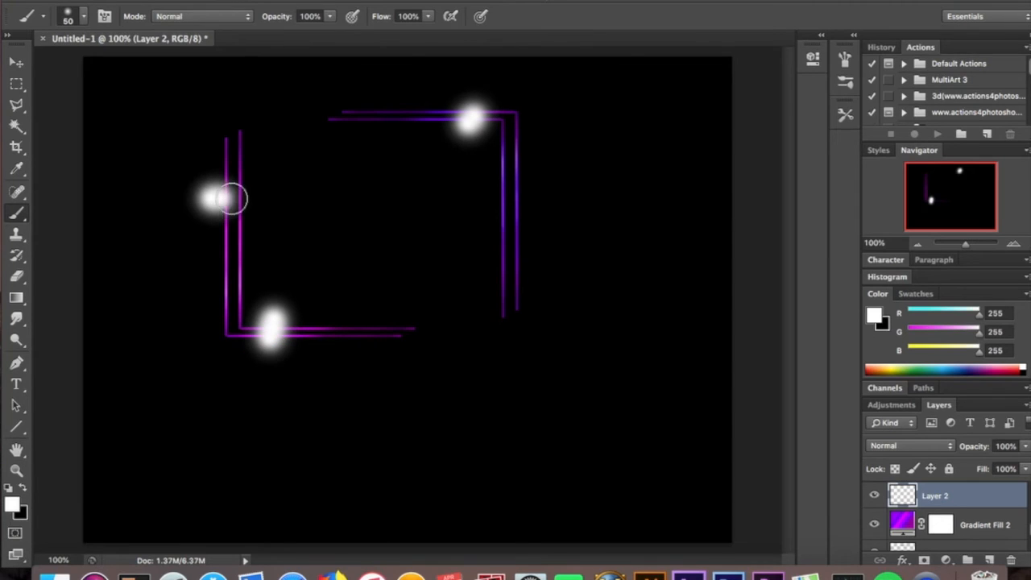
pyautogui.click(231, 199)
pyautogui.click(495, 202)
pyautogui.click(524, 204)
pyautogui.click(525, 205)
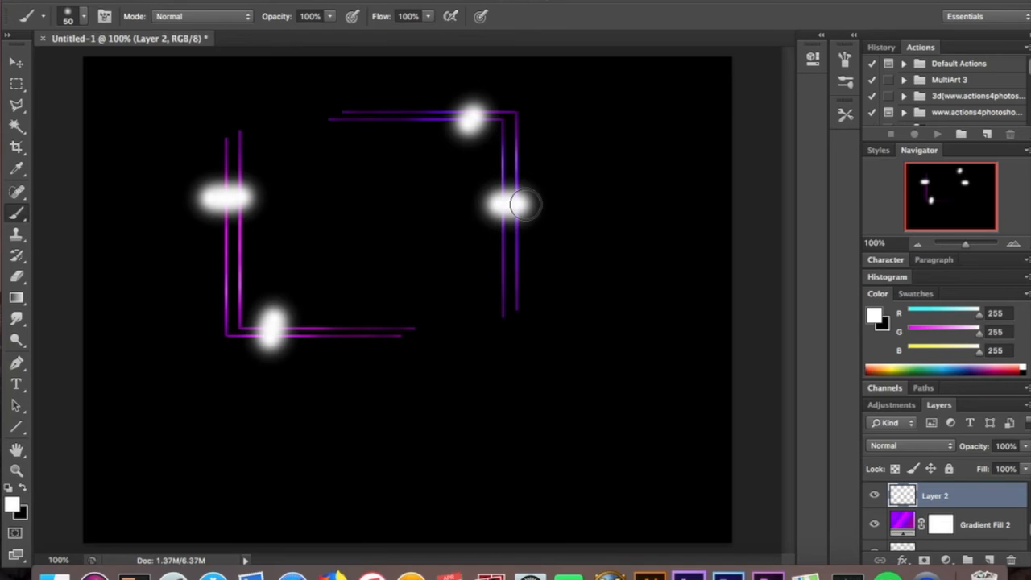
pyautogui.click(942, 446)
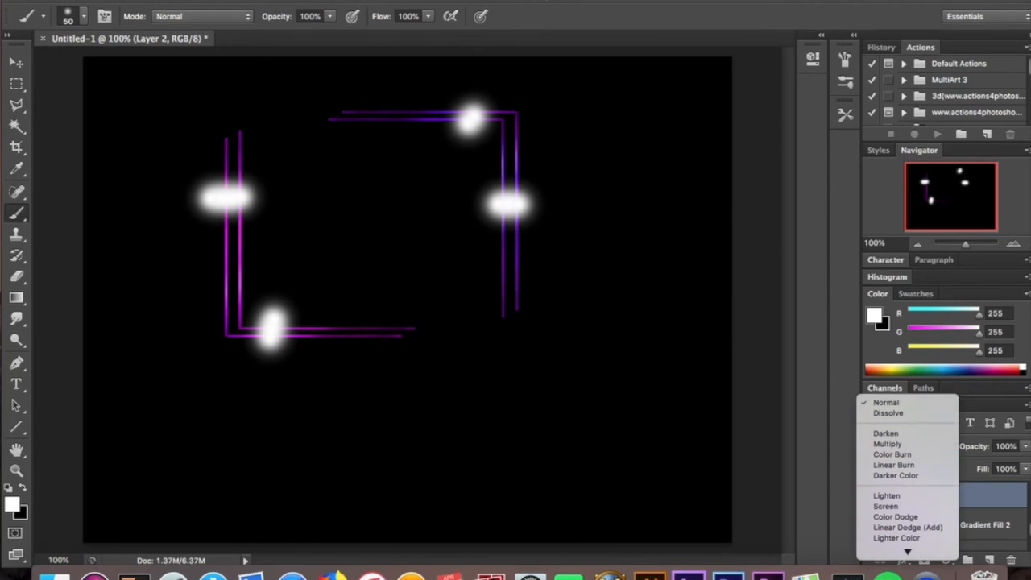
pyautogui.click(897, 517)
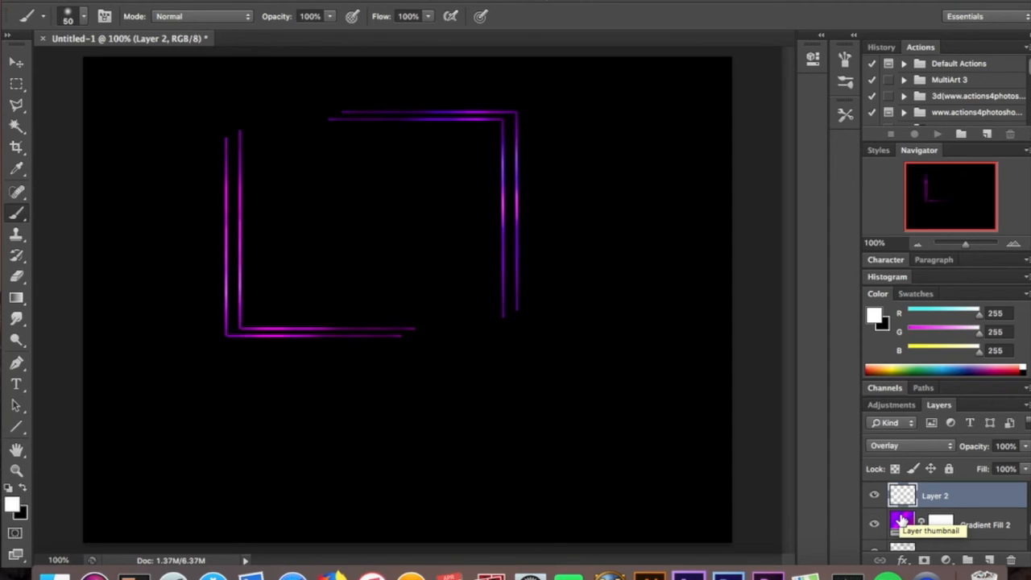
# Step: Look through the layer stack and check the JT text layer by toggling its visibility on and off
pyautogui.scroll(-5, 903, 522)
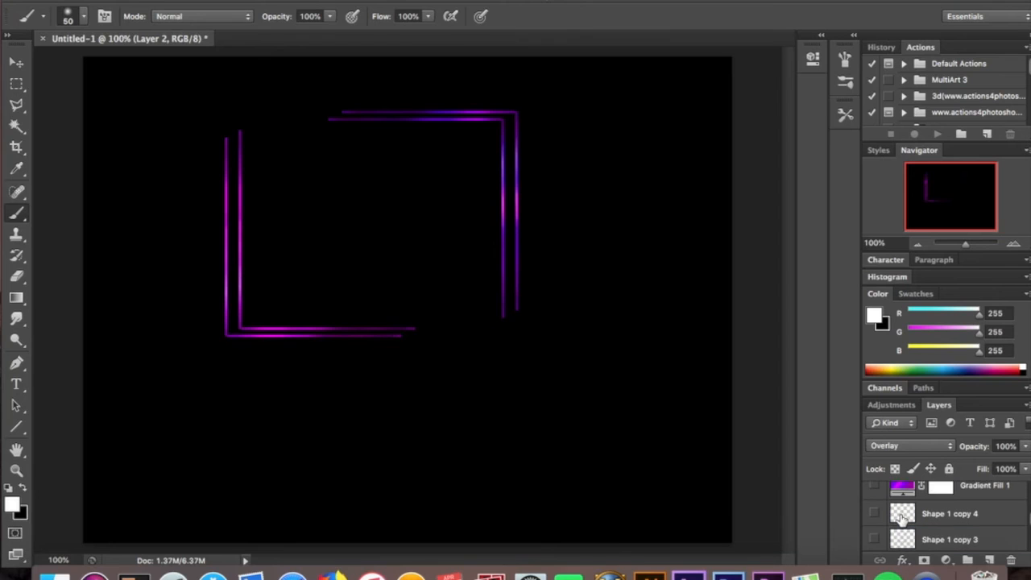
pyautogui.scroll(-6, 903, 519)
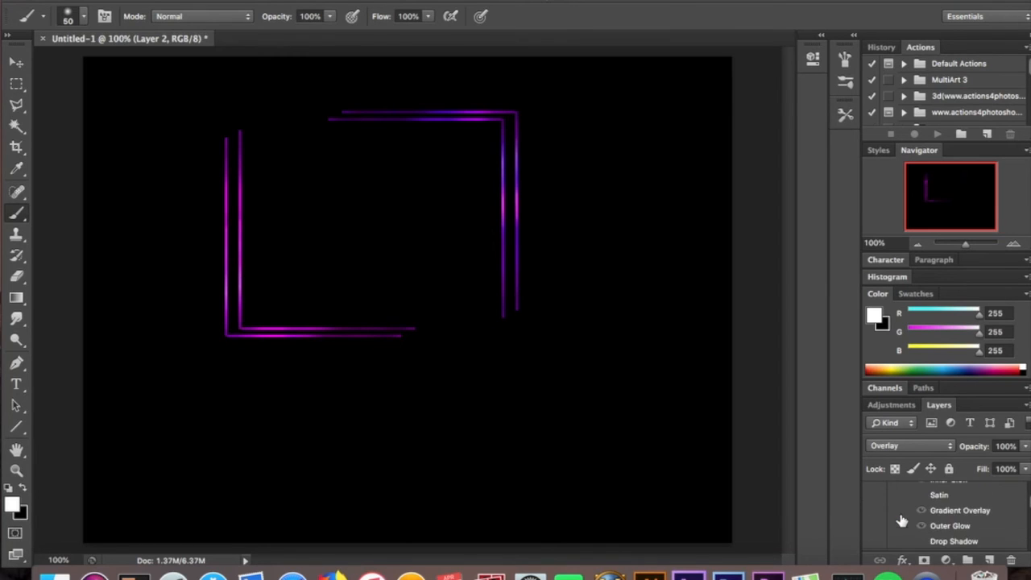
pyautogui.scroll(-5, 902, 520)
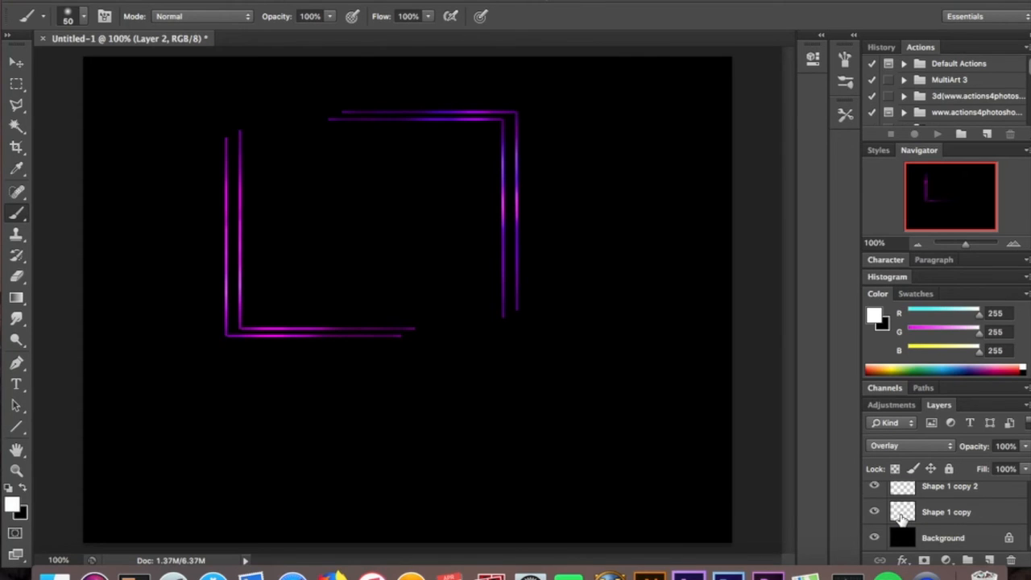
pyautogui.scroll(3, 901, 520)
pyautogui.click(875, 499)
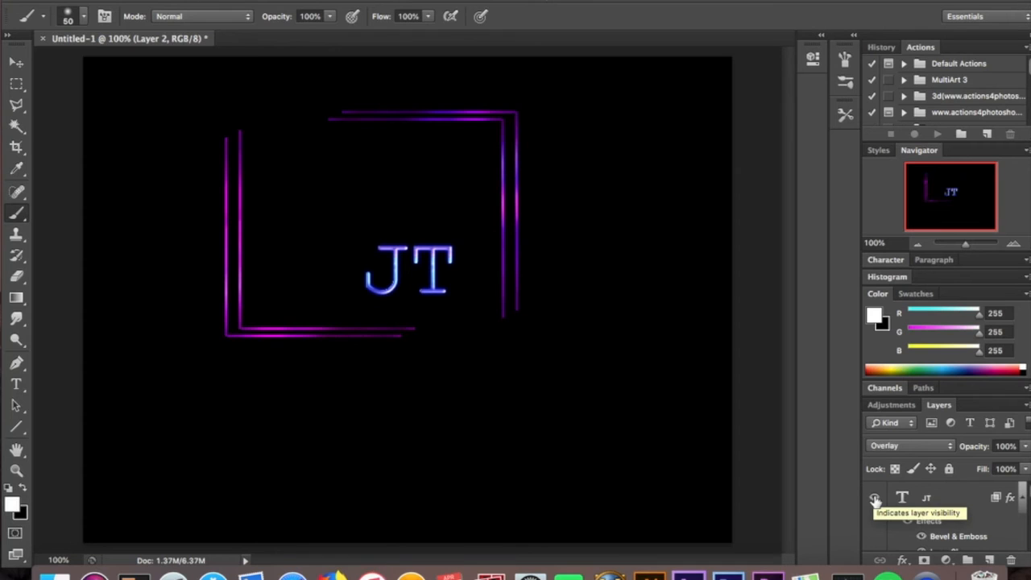
pyautogui.click(875, 499)
pyautogui.scroll(-5, 877, 501)
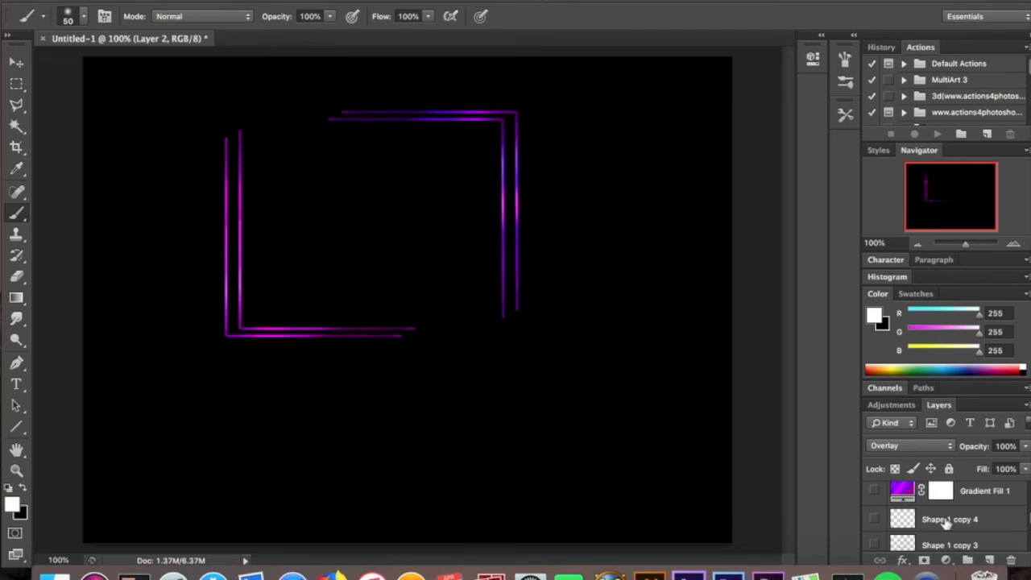
pyautogui.scroll(-3, 947, 522)
pyautogui.scroll(1, 948, 532)
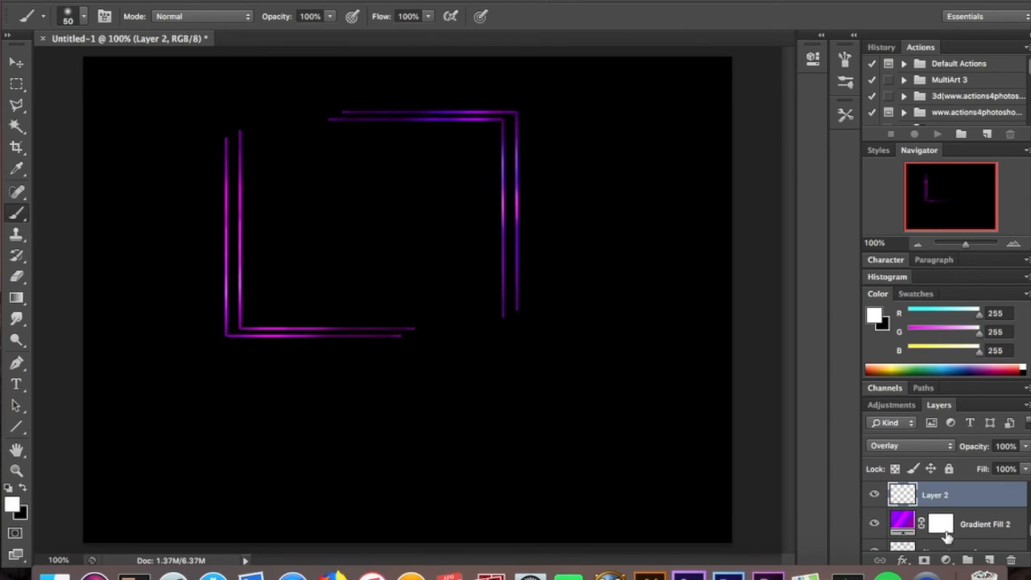
# Step: Delete Layer 2, Gradient Fill 2, Shape 1 copy 2 and Shape 1 copy
pyautogui.press('Delete')
pyautogui.press('Delete')
pyautogui.press('Delete')
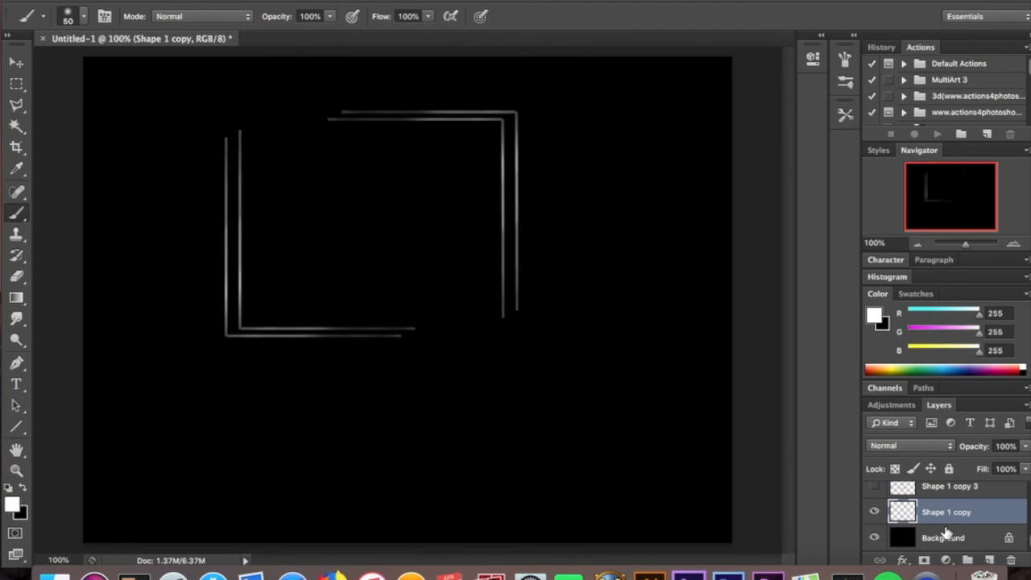
pyautogui.press('Delete')
# Step: Show the hidden Gradient Fill 1, Shape 1 copy 4, Shape 1 copy 3, Layer 1 and JT text layers
pyautogui.scroll(-2, 898, 524)
pyautogui.scroll(2, 895, 511)
pyautogui.scroll(2, 894, 506)
pyautogui.click(874, 502)
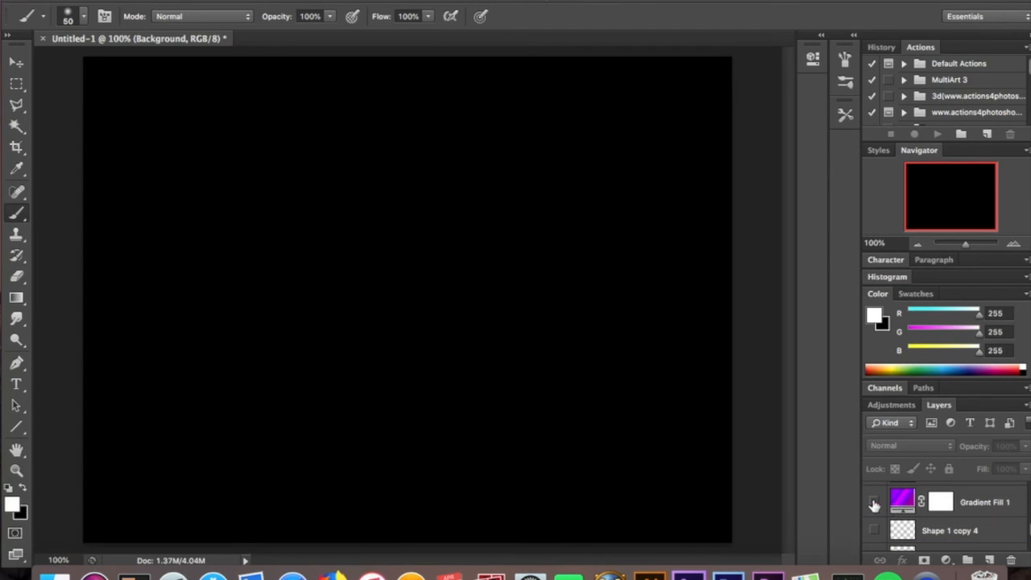
pyautogui.click(874, 531)
pyautogui.scroll(-1, 887, 528)
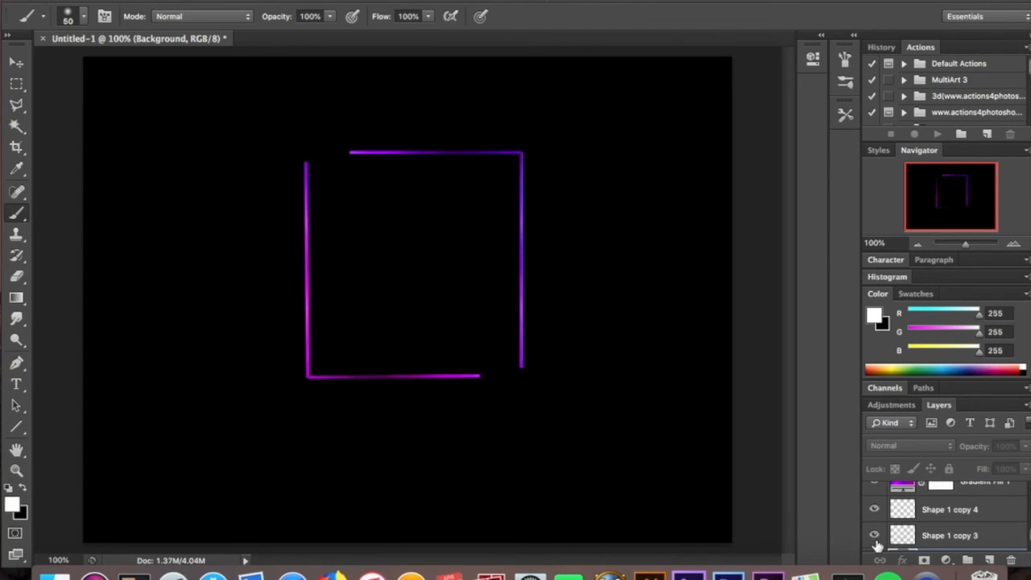
pyautogui.click(874, 535)
pyautogui.scroll(-1, 886, 536)
pyautogui.scroll(3, 877, 544)
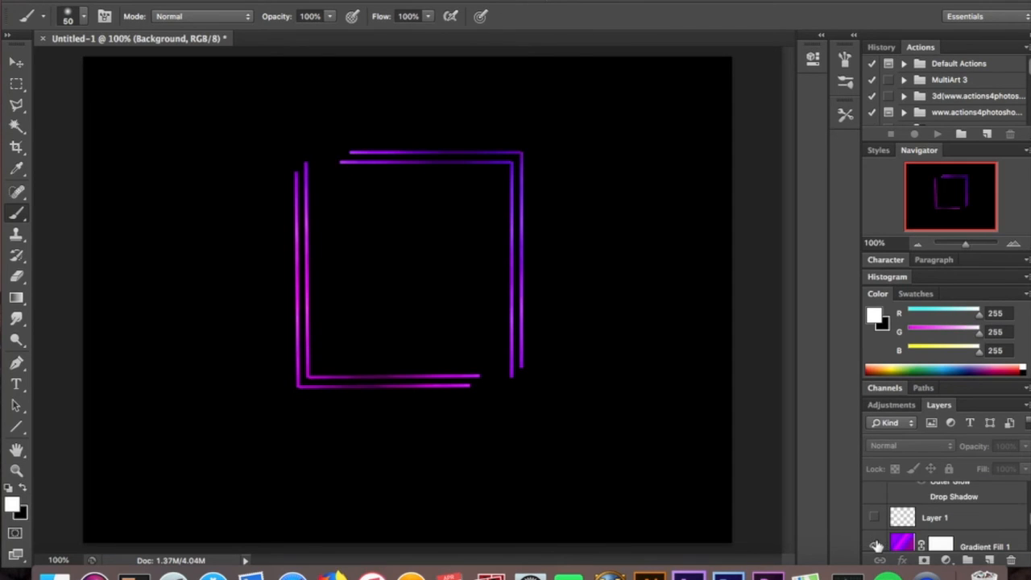
pyautogui.click(874, 520)
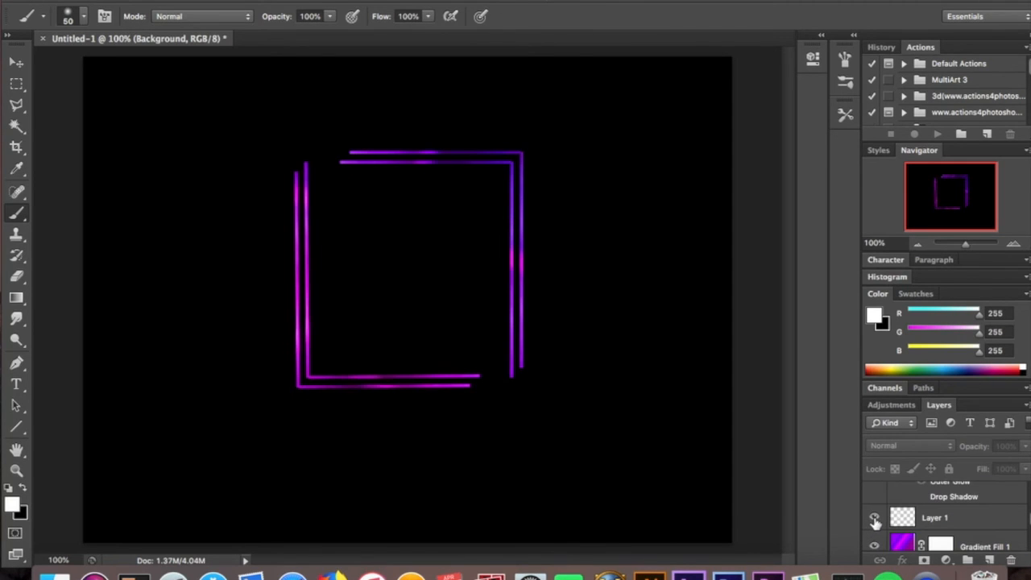
pyautogui.scroll(-2, 877, 524)
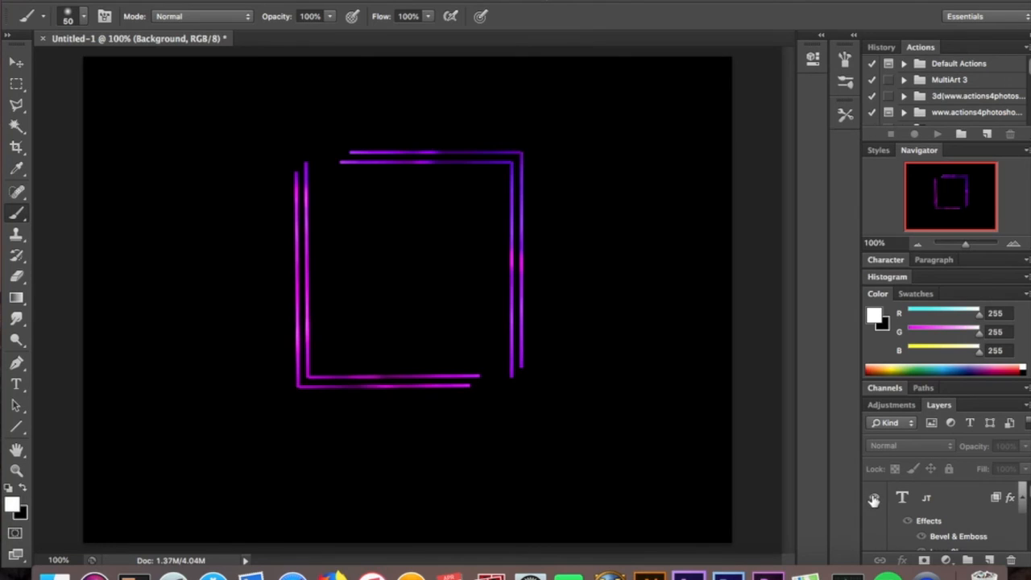
pyautogui.click(873, 497)
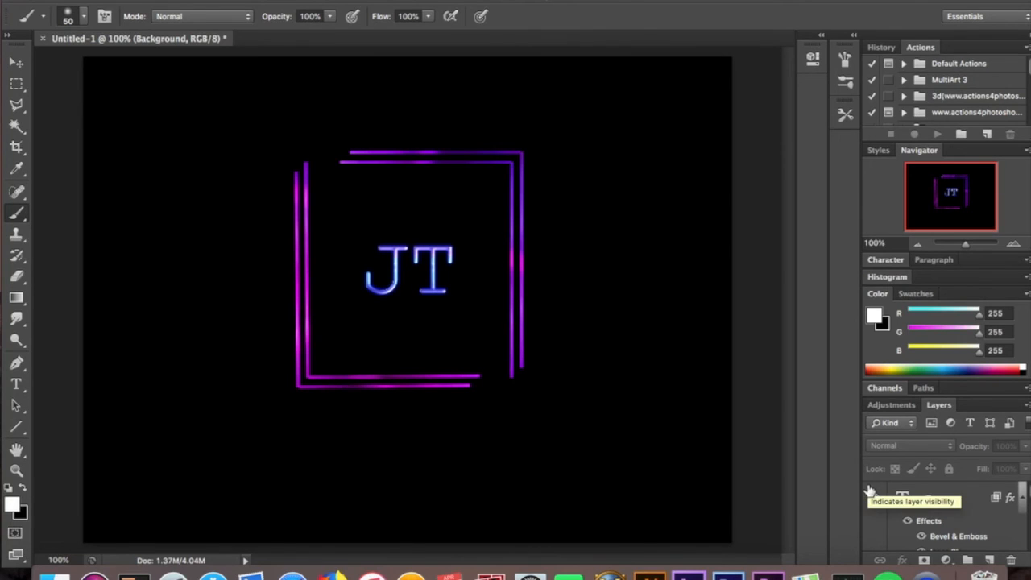